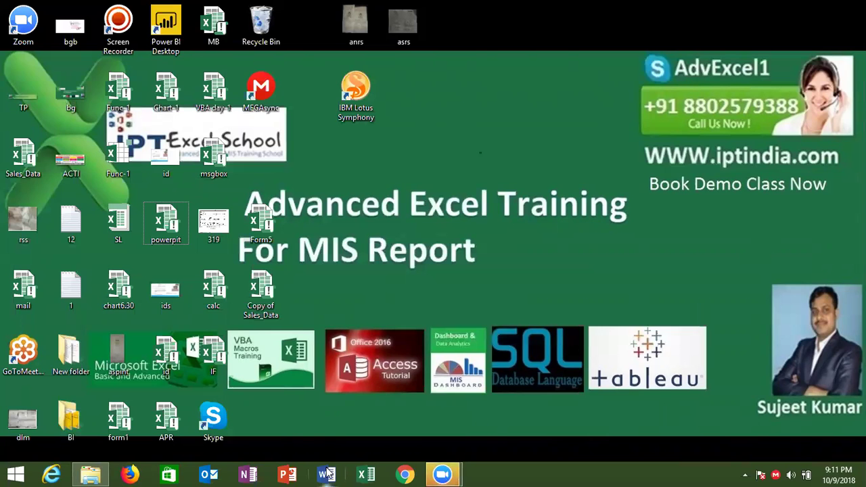
Step: Start Microsoft Excel from its taskbar button
left_click(357, 478)
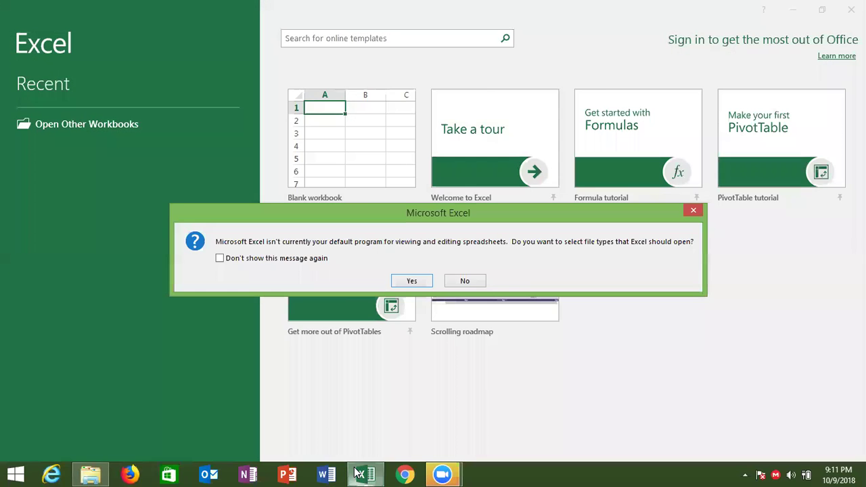
Step: Decline the default-program prompt and create a new blank workbook
left_click(465, 282)
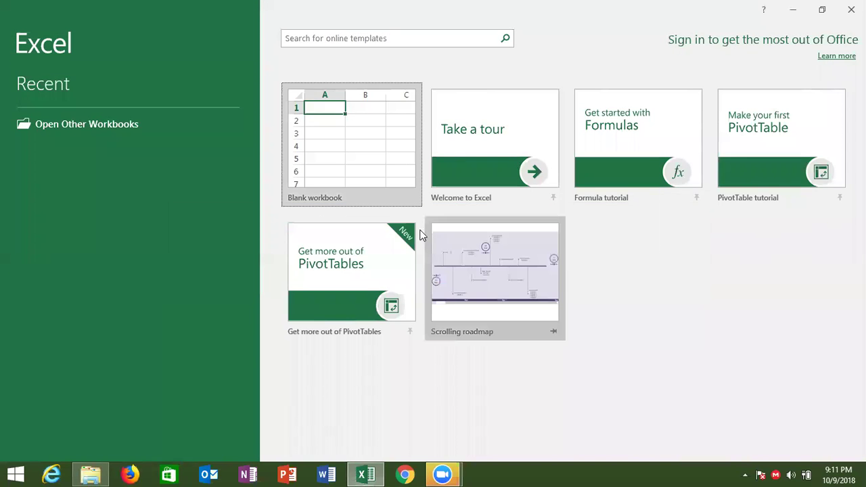
left_click(386, 181)
left_click(386, 183)
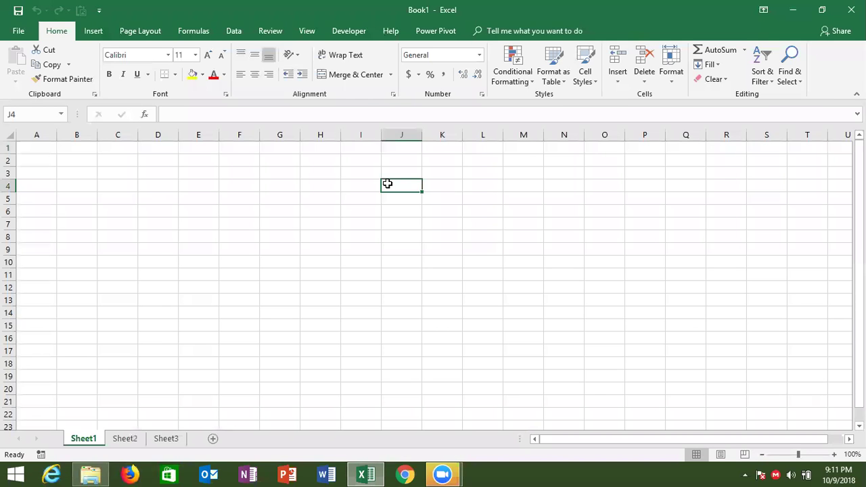
Step: Enter 10/9 in cell B2 so it shows 9-Oct (10/9/2018), then select B4
left_click(77, 161)
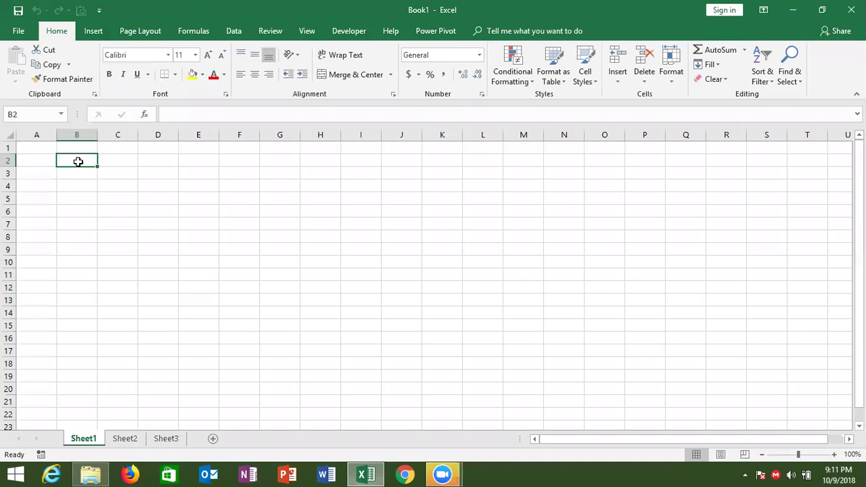
type("10")
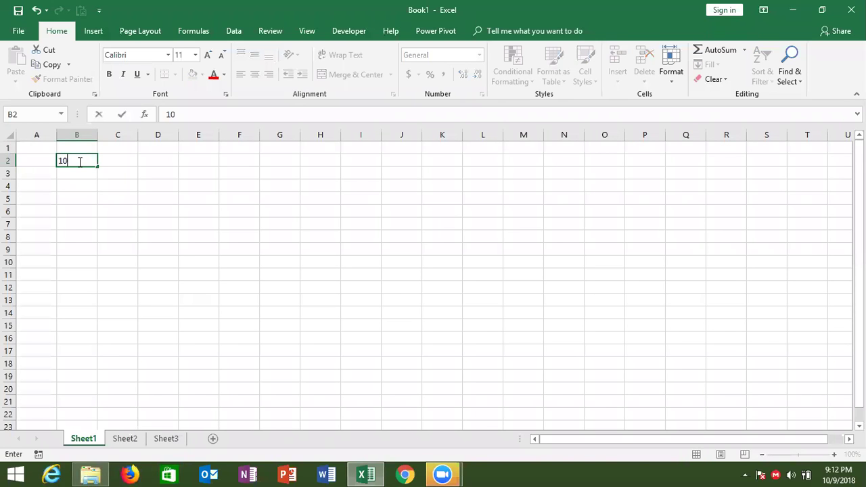
type("/")
type("9")
key("Return")
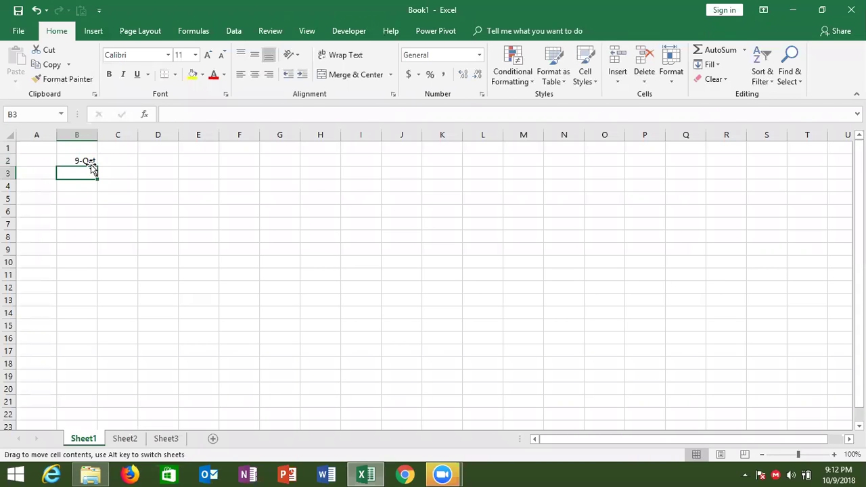
left_click(87, 161)
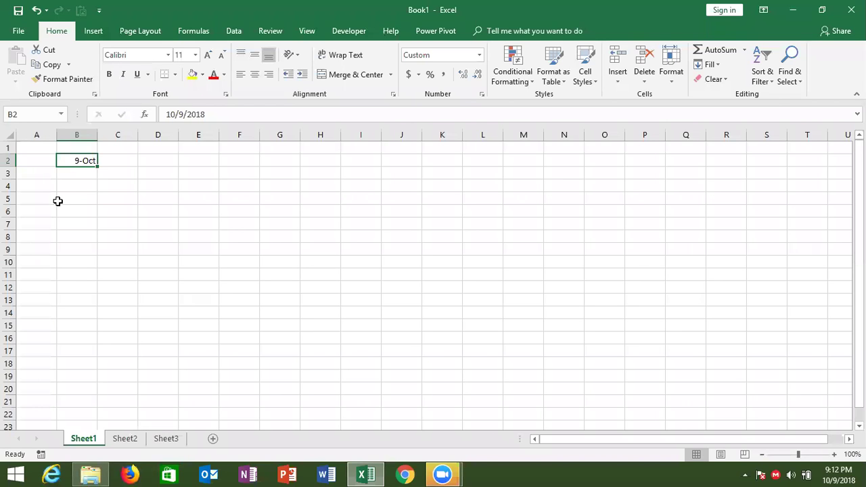
left_click(72, 185)
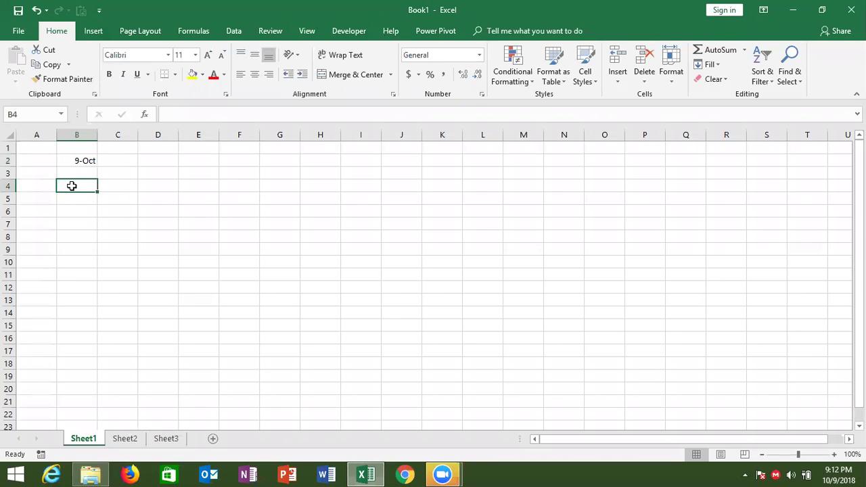
Step: Enter =DATE(2018,10,9) in B4 to display 10/9/2018
type("=date")
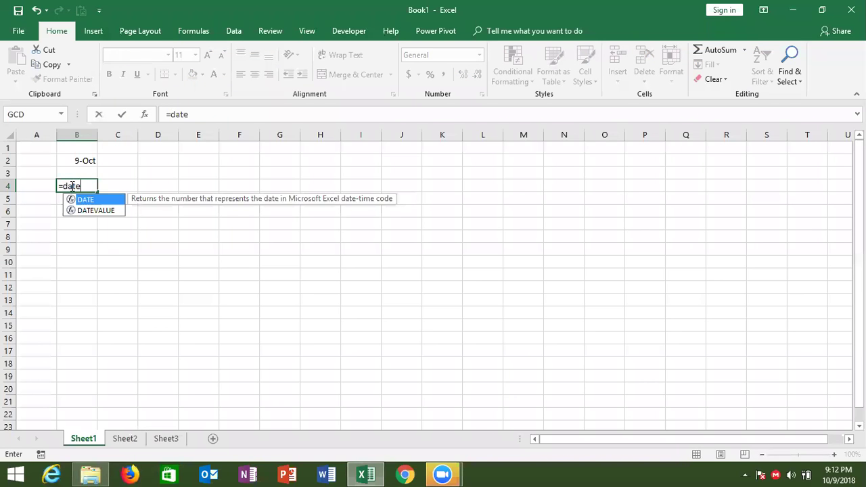
key("Tab")
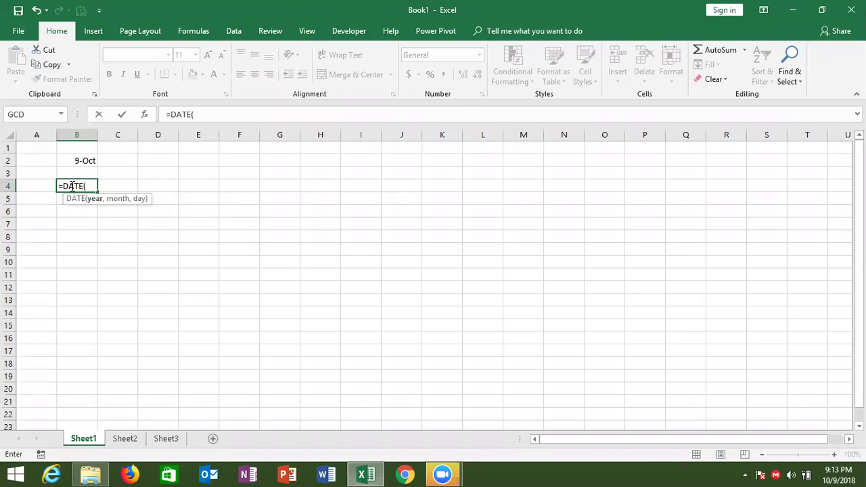
type("2018,10,9")
key("ctrl+Return")
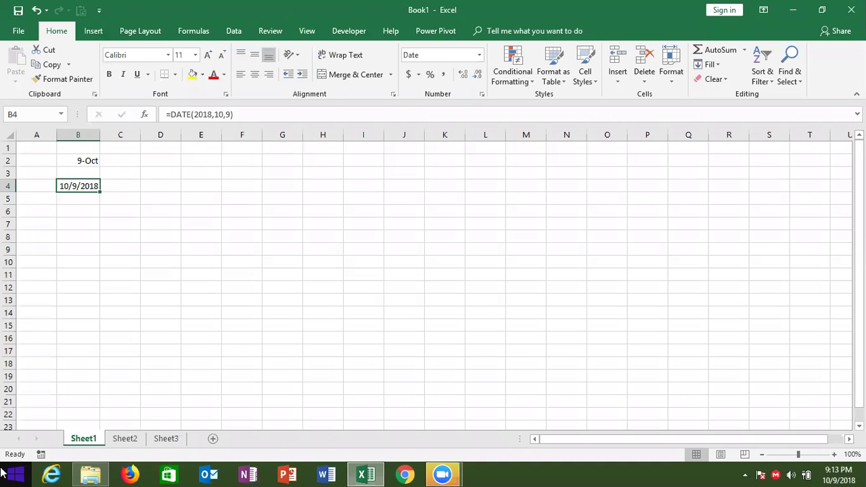
Step: Put =YEAR(B2) in C2 to extract 2018
left_click(129, 164)
type("=")
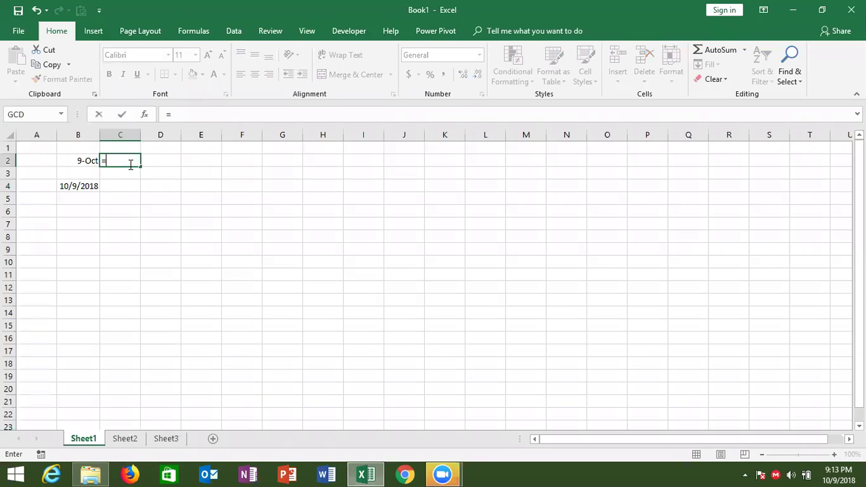
type("year")
key("Tab")
key("Left")
key("Tab")
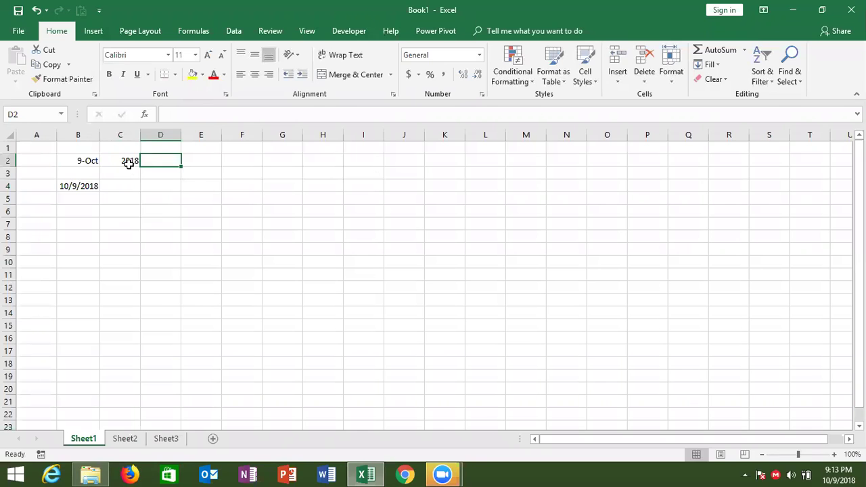
Step: Add =MONTH(B2) in D2 and =DAY(B2) in E2, giving 10 and 9
type("=month")
key("Tab")
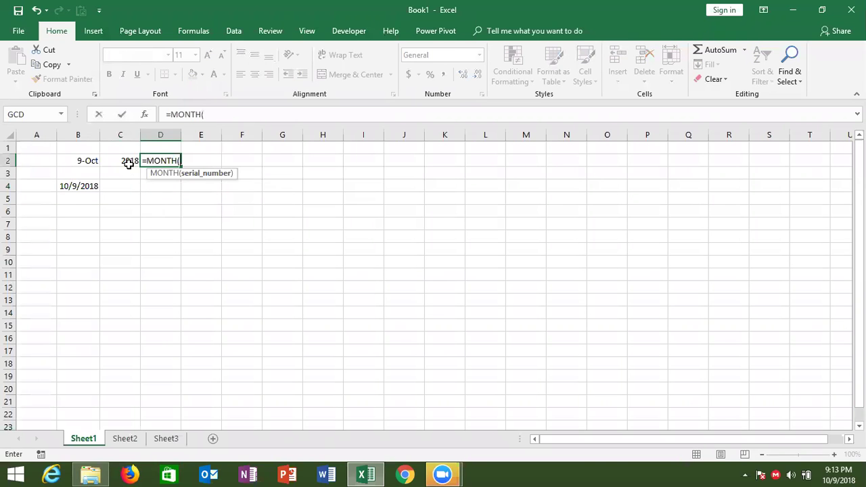
left_click(92, 160)
key("ctrl+Return")
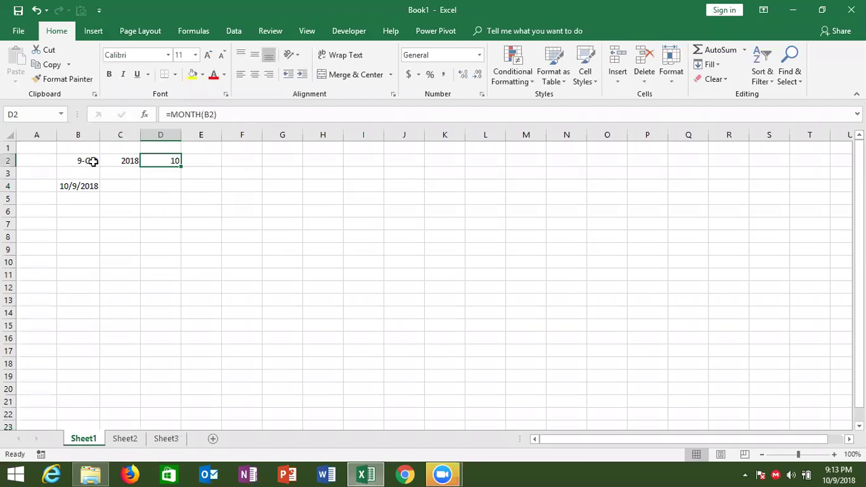
key("Right")
type("=day")
key("Tab")
left_click(78, 159)
key("Return")
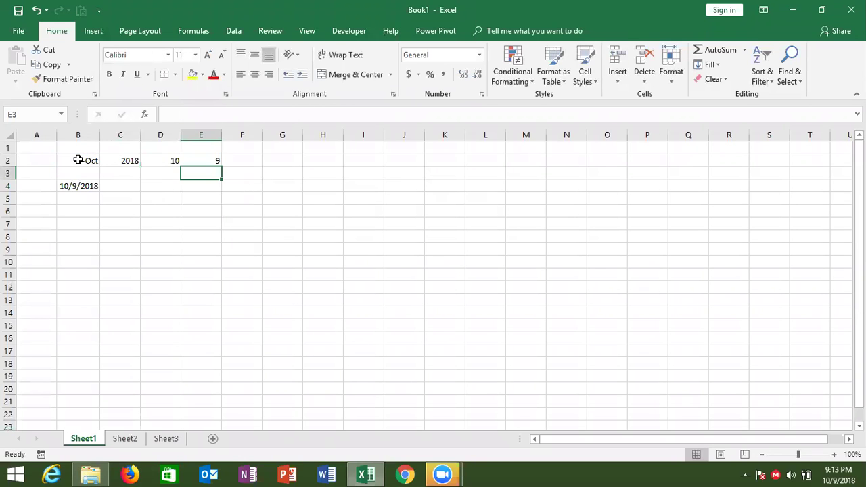
Step: Enter =DATE(C2,D2,E2) in F2 to rebuild 10/9/2018, then review the formulas
left_click(241, 161)
type("=")
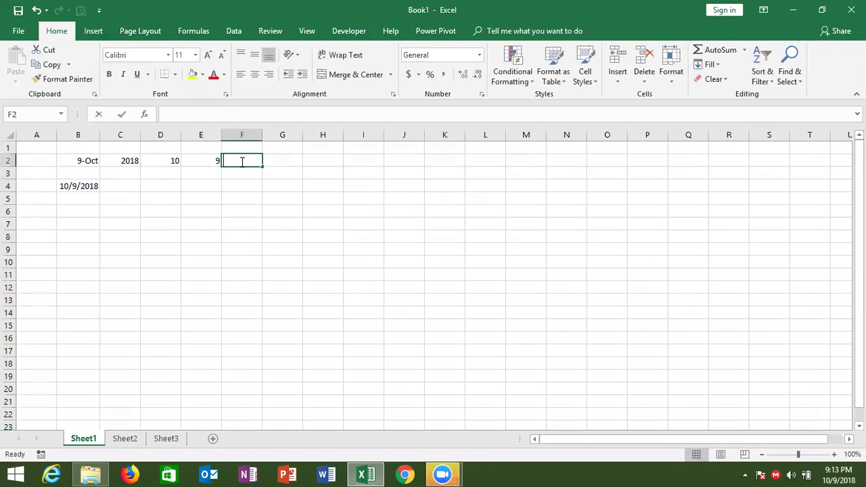
type("date")
key("Tab")
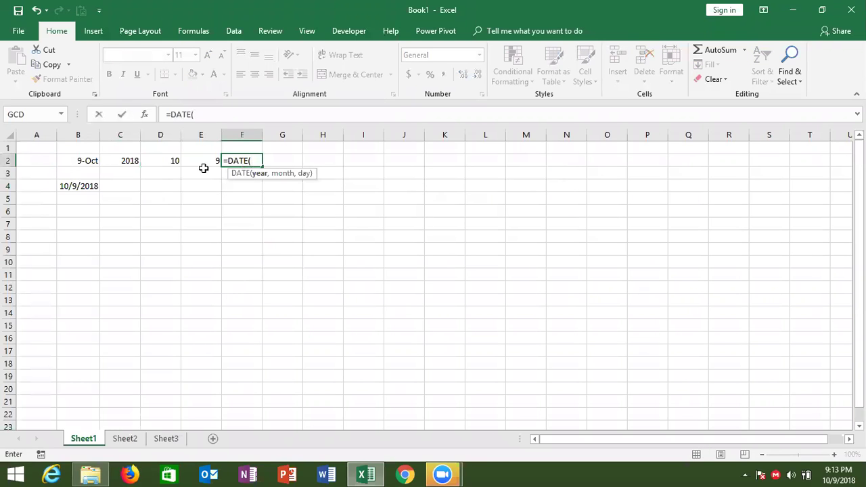
left_click(132, 164)
type(",")
left_click(171, 165)
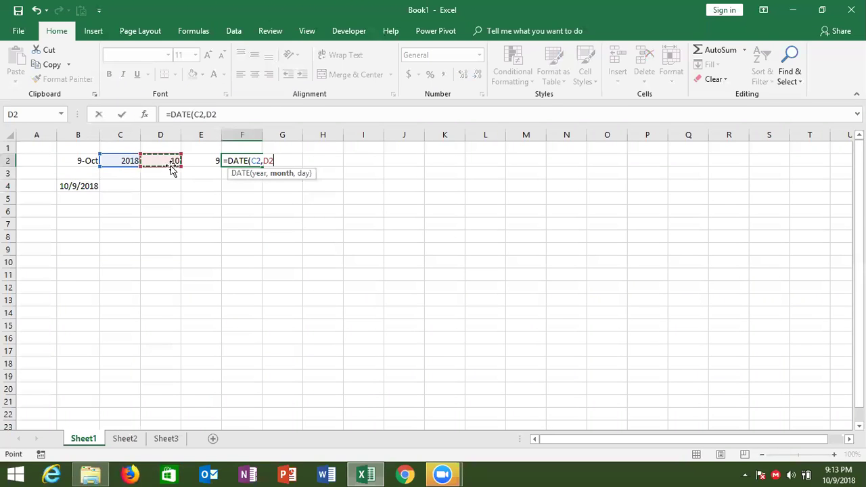
type(",")
left_click(202, 166)
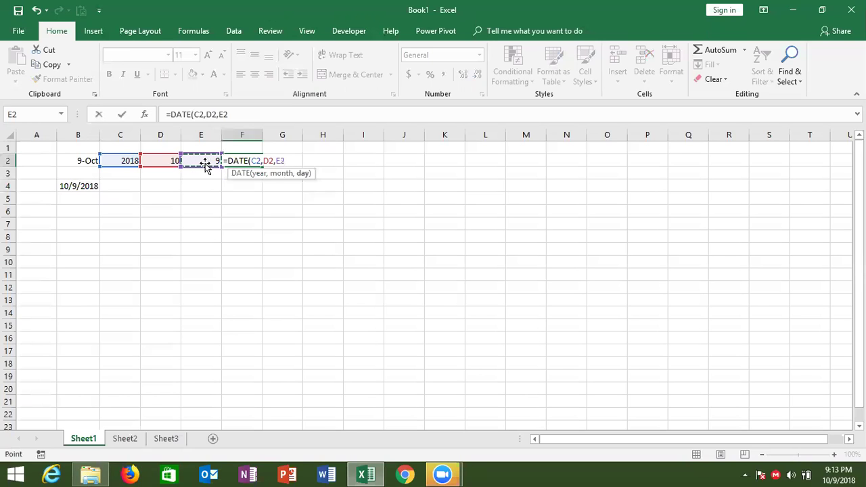
key("Return")
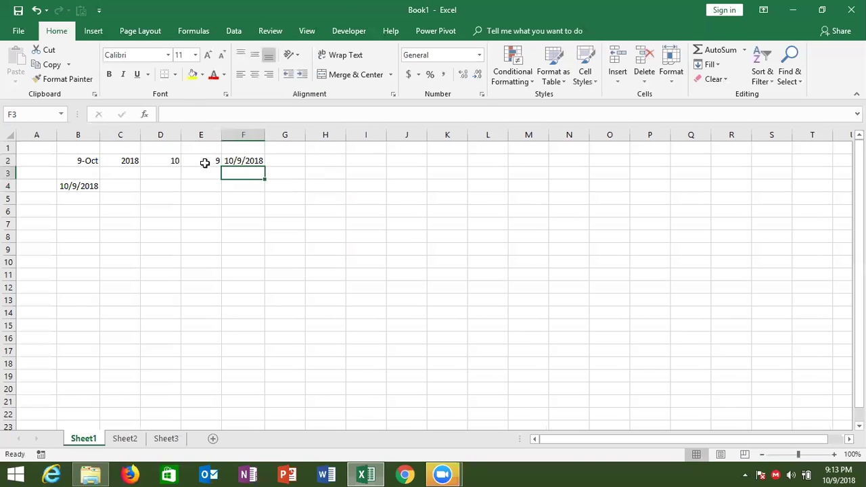
key("Up")
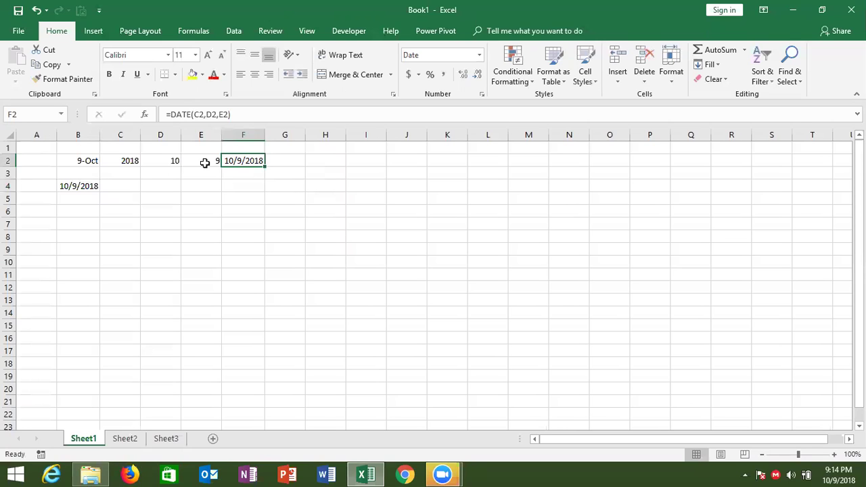
left_click(204, 163)
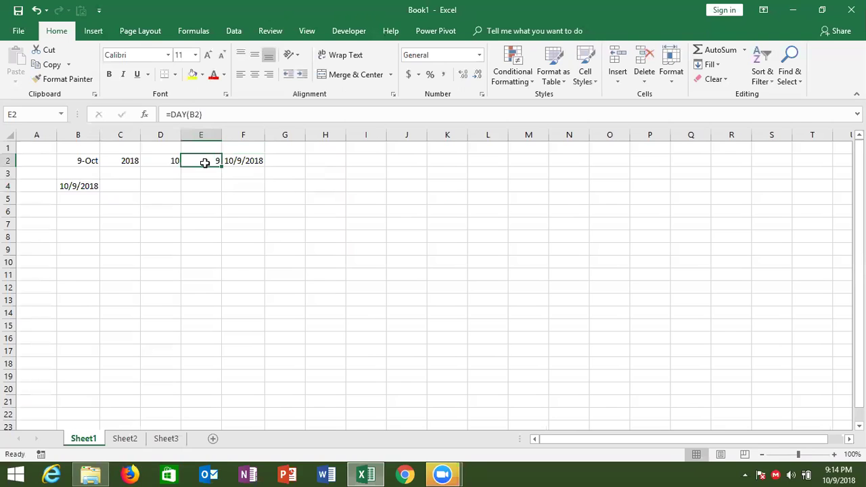
left_click(170, 161)
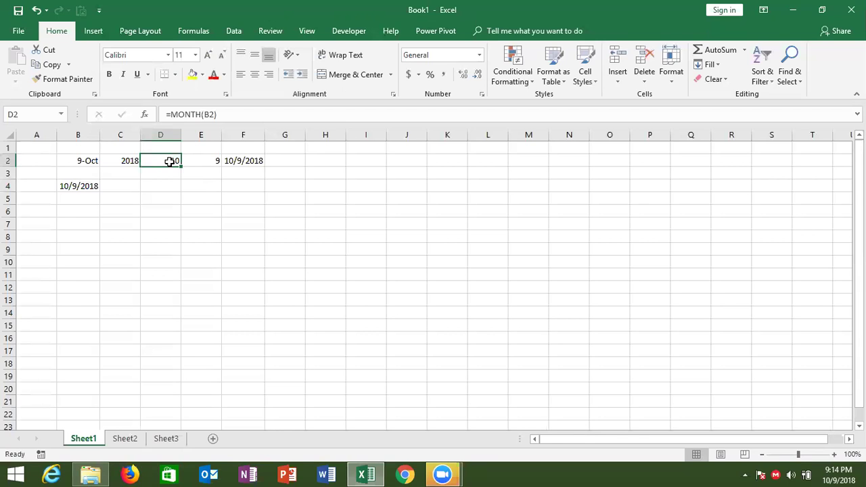
Step: Enter 20 as the number of days in C4
left_click(73, 186)
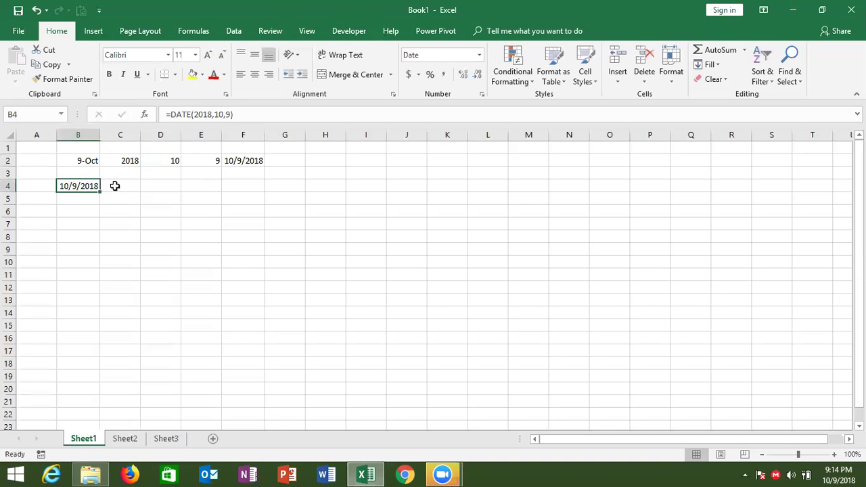
left_click(116, 188)
type("20")
key("Return")
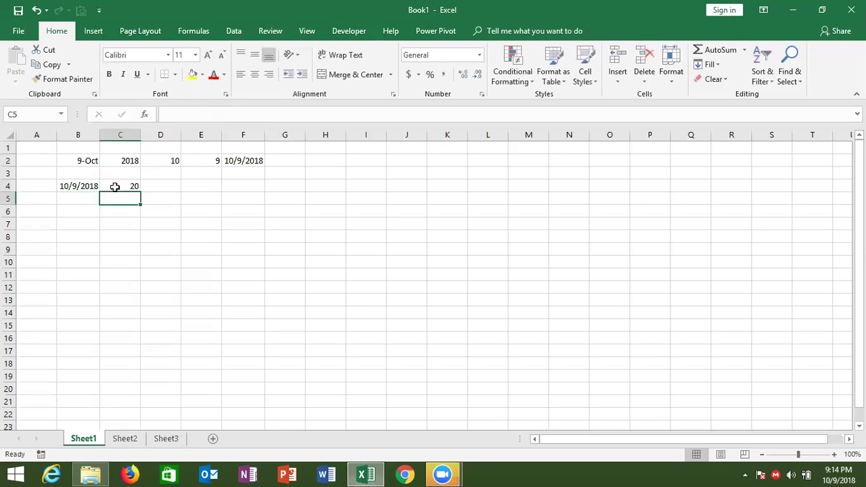
Step: Enter =B4+C4 in D4 to get 10/29/2018
left_click(156, 186)
type("=")
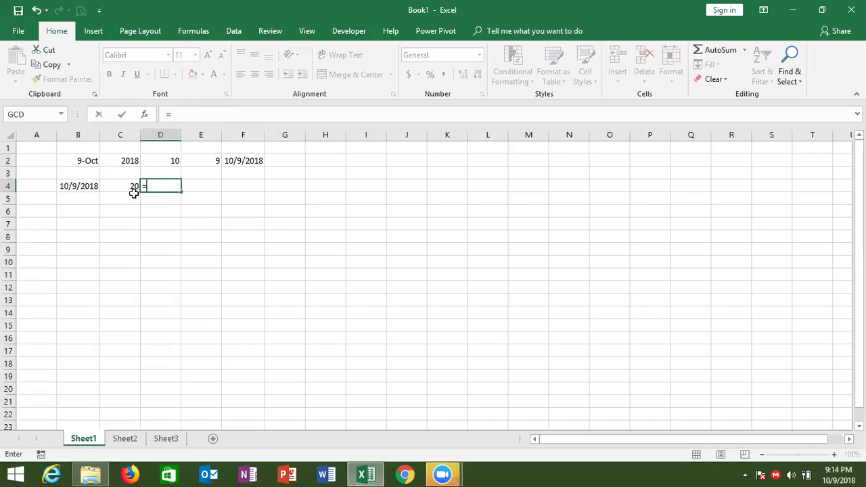
left_click(84, 186)
type("+")
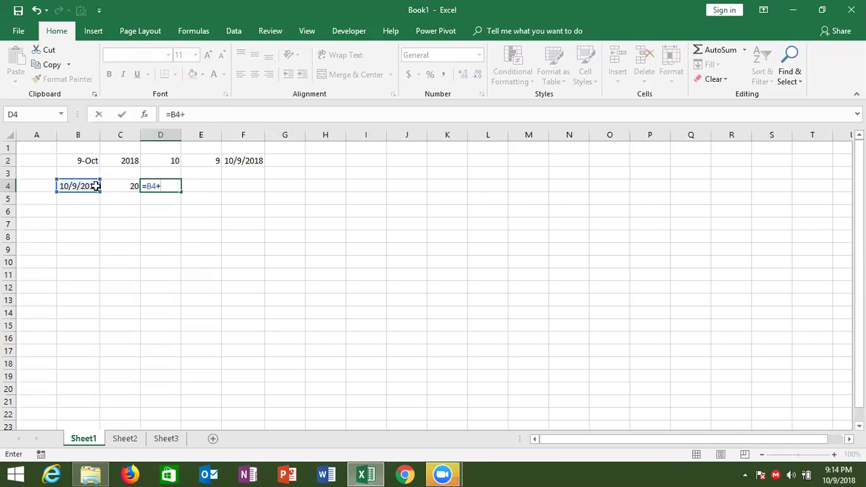
left_click(112, 187)
key("Return")
key("Up")
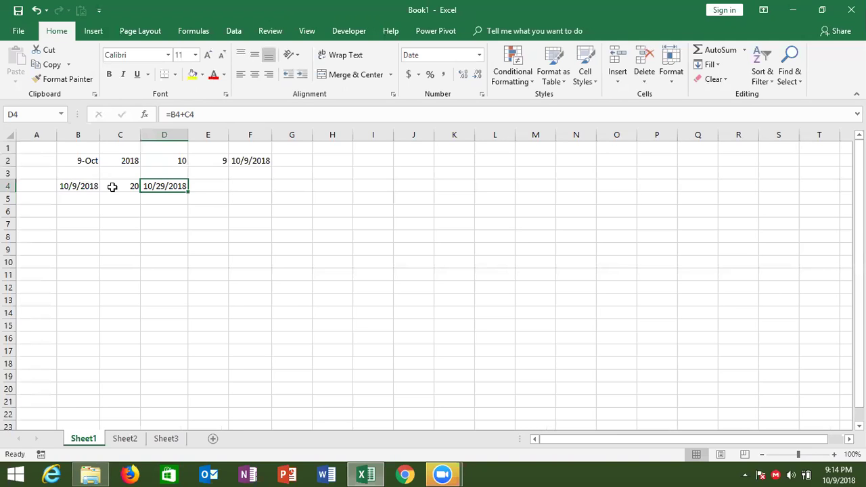
Step: Fill the start date down into B5 and enter 3 months in C5
left_click(83, 199)
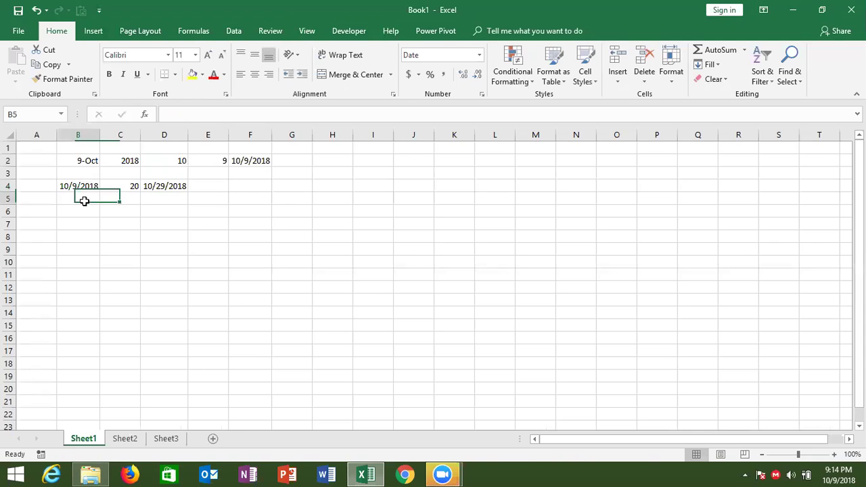
key("ctrl+d")
left_click(111, 195)
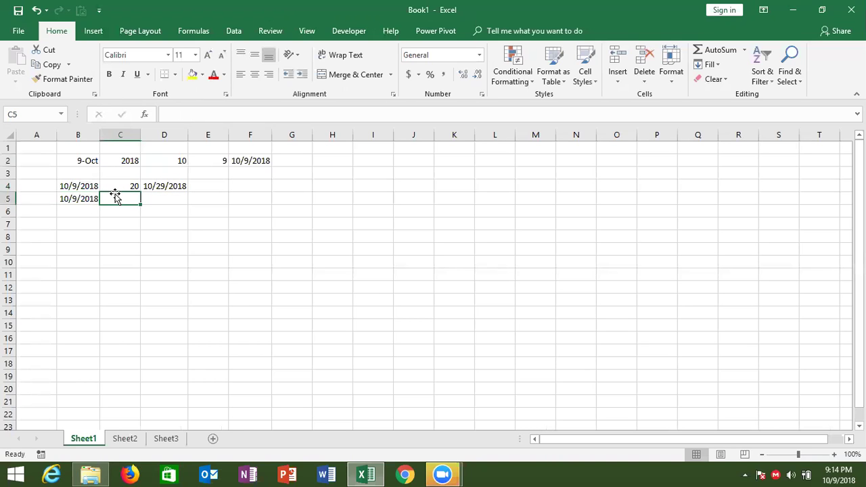
type("3")
key("Return")
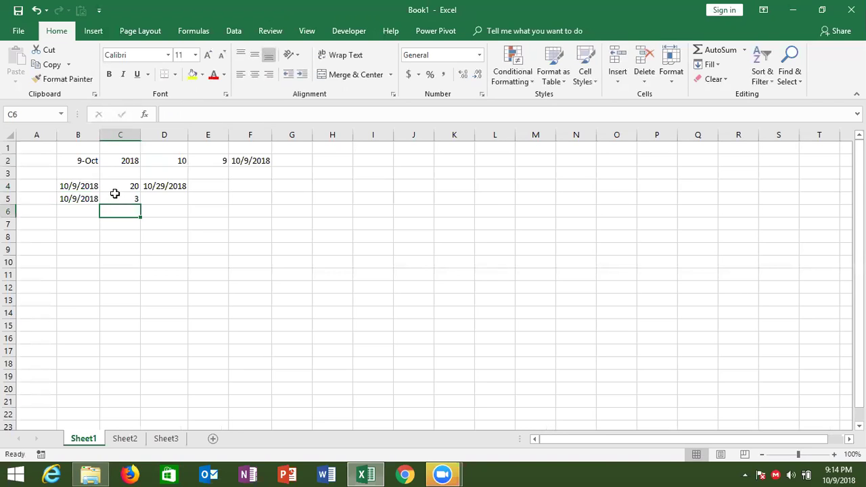
Step: Enter =EDATE(B5,C5) in D5
left_click(169, 200)
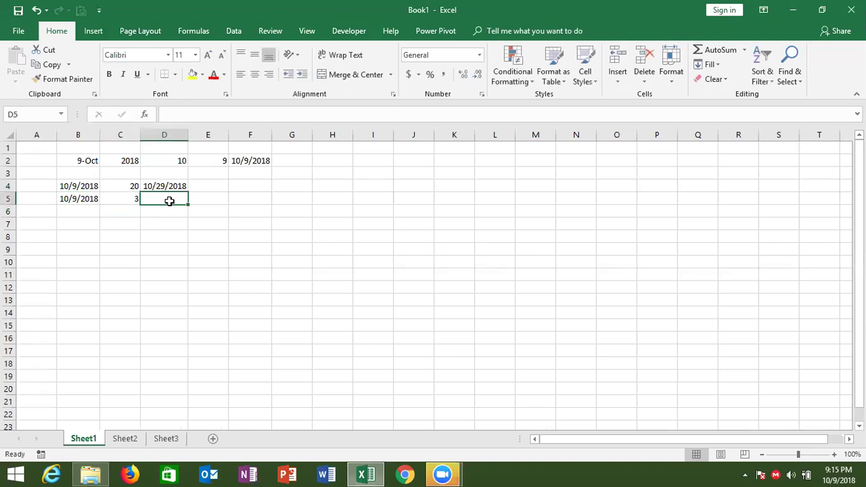
type("=ed")
key("Tab")
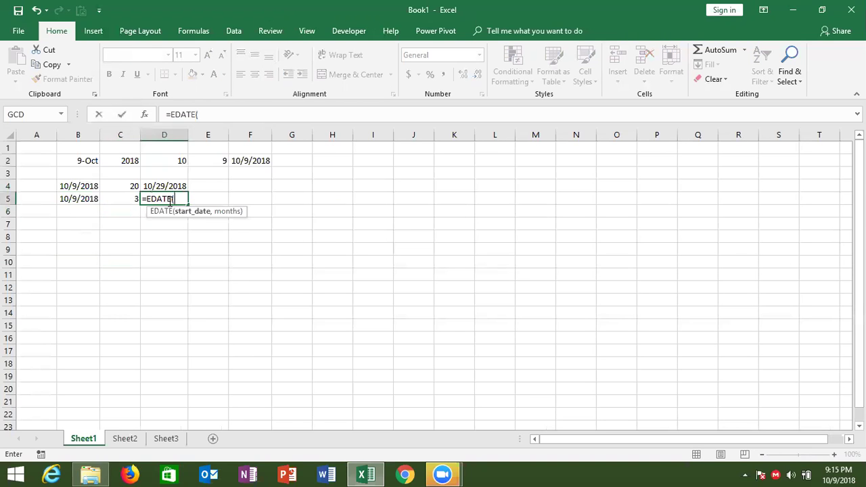
left_click(77, 199)
type(",")
left_click(113, 198)
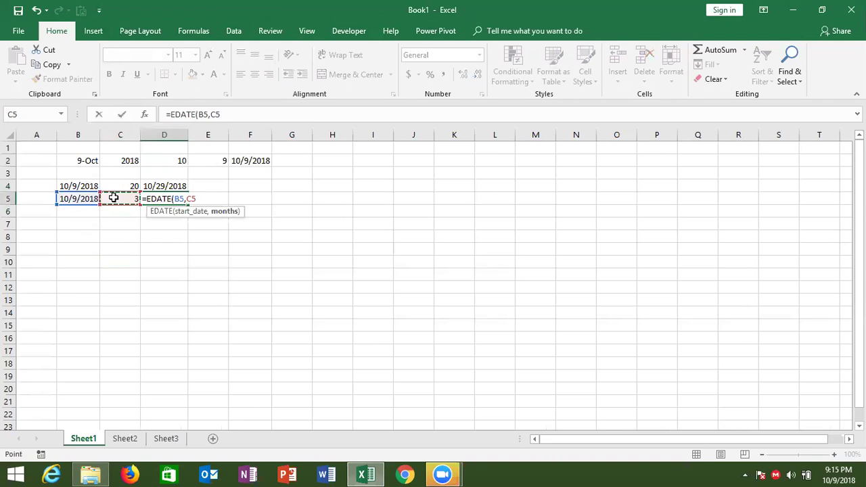
key("Return")
key("Up")
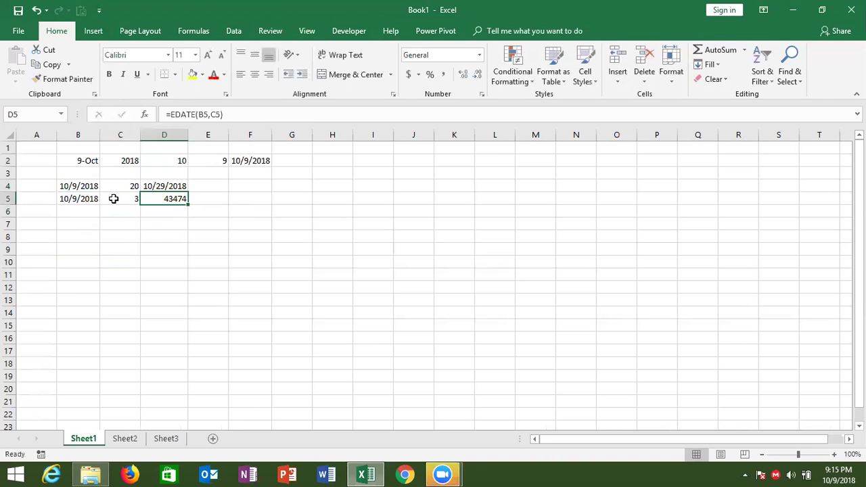
Step: Format D5 as a short date, then day-month-year style, showing 9-Jan-19
left_click(480, 55)
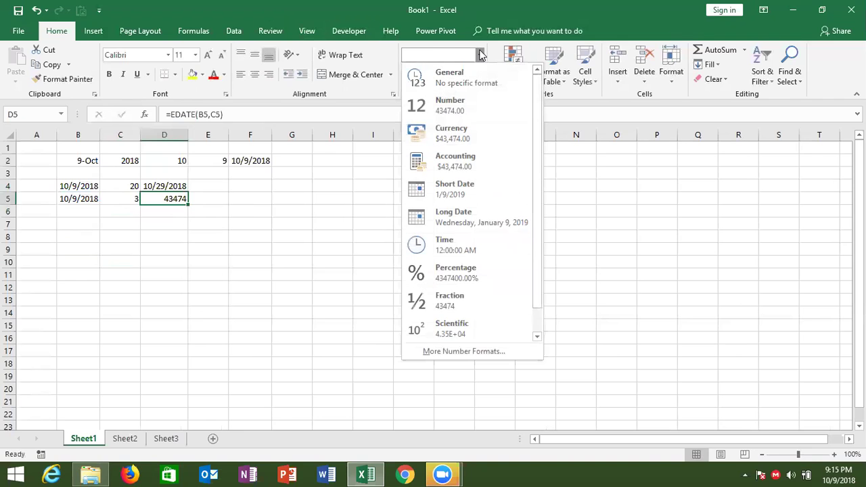
left_click(452, 195)
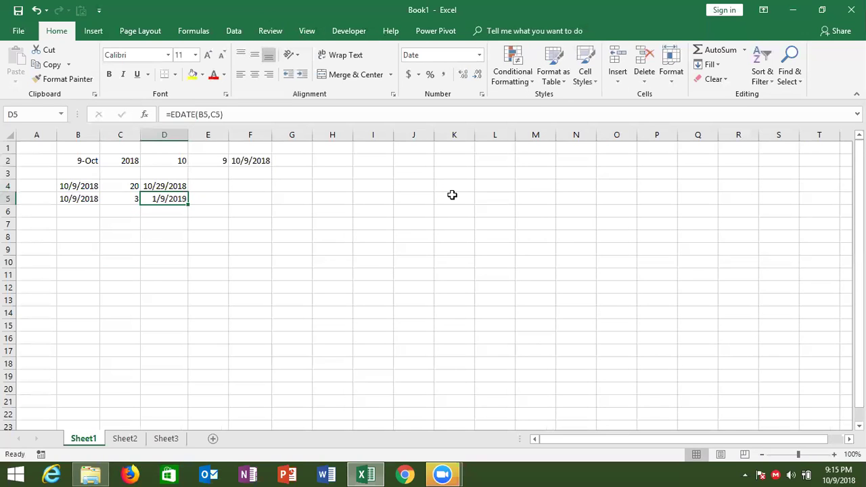
key("ctrl+shift+3")
left_click(84, 208)
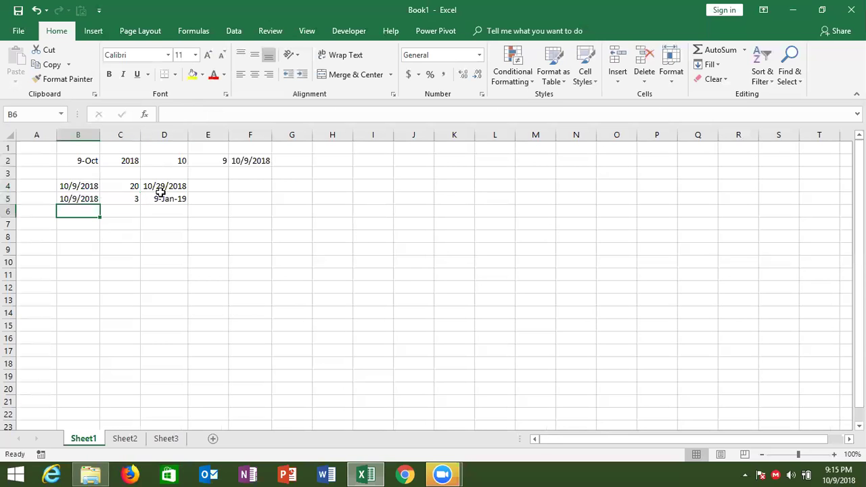
Step: Set C5 to -3 so D5 shows 9-Jul-18, and review row 5's cells
left_click(125, 205)
type("-")
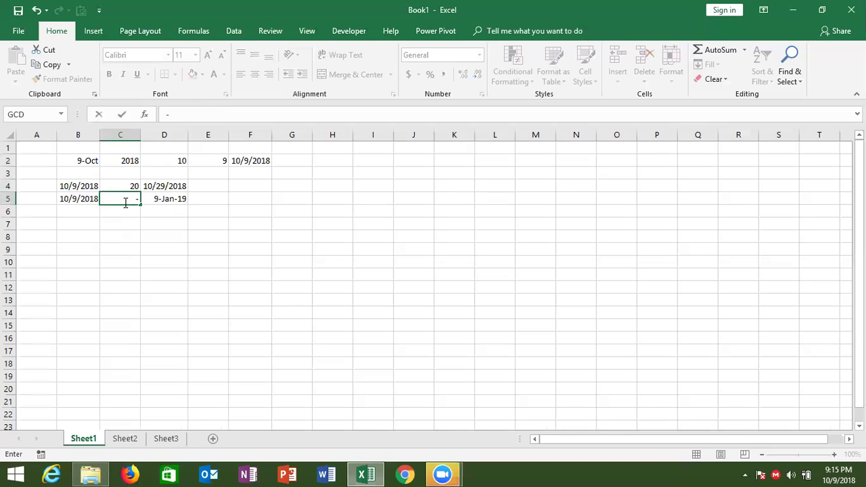
type("3")
key("Return")
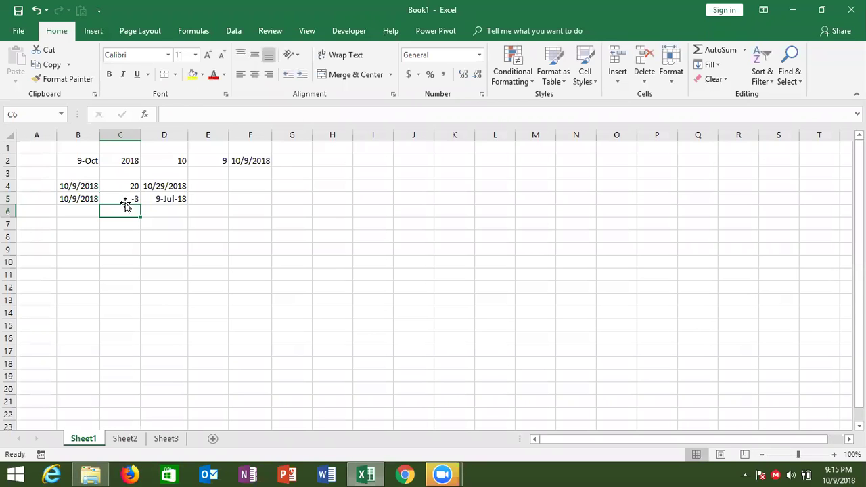
key("Up")
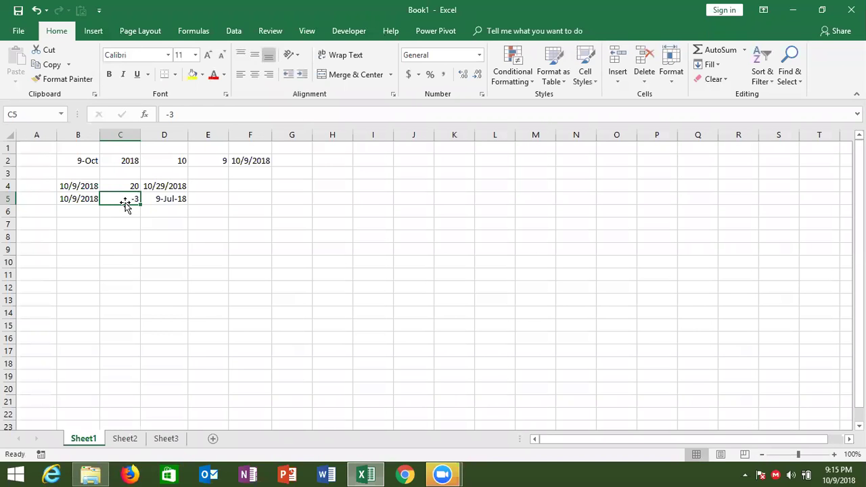
key("Down")
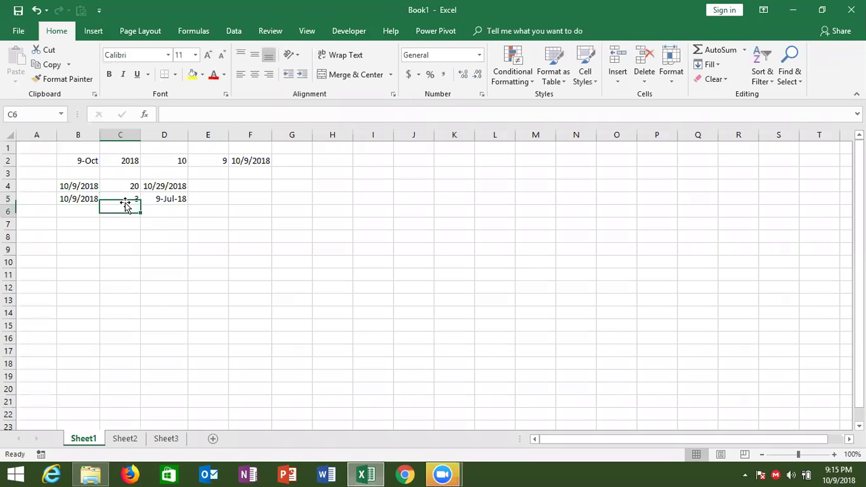
key("Left")
key("Up")
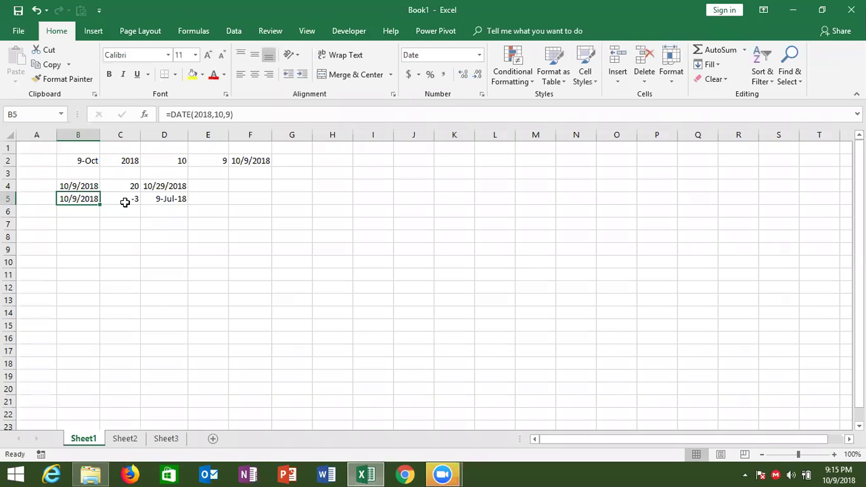
key("Right")
key("Right")
left_click(126, 206)
Step: Fill 10/9/2018 down into B6 and enter 2, 4 and 22 in C6, D6, E6
key("Left")
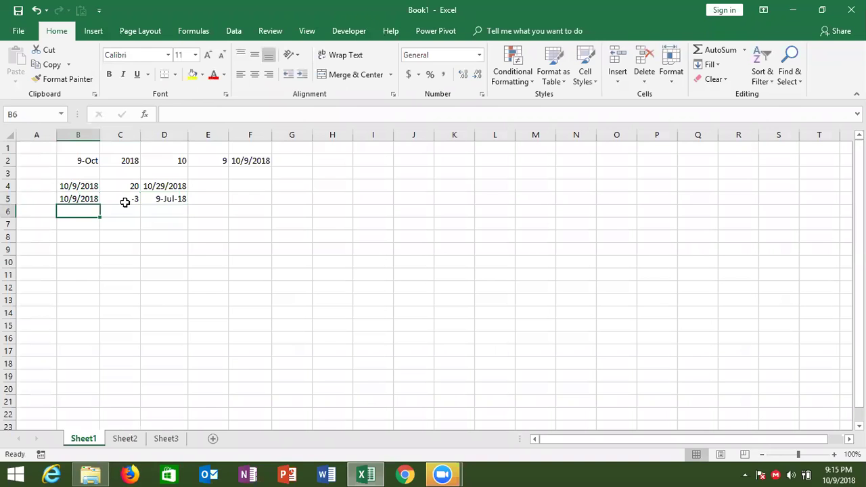
key("ctrl+d")
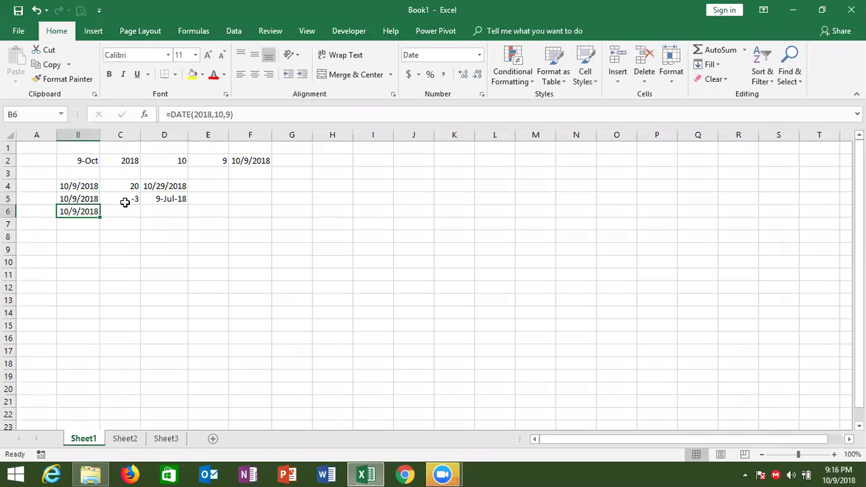
left_click(126, 207)
type("2")
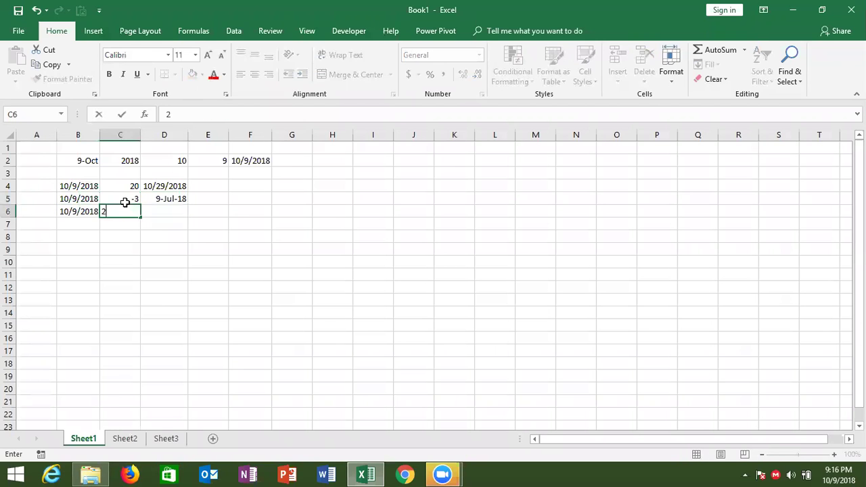
key("Tab")
type("4")
key("Tab")
type("22")
key("Tab")
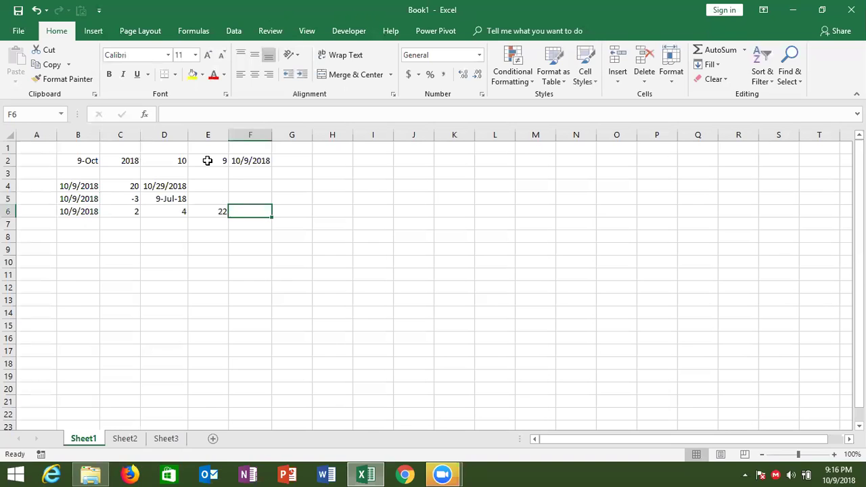
Step: Start F6's DATE formula with YEAR(B6)+2 as the year argument
type("da")
key("BackSpace")
key("BackSpace")
type("=date")
key("Tab")
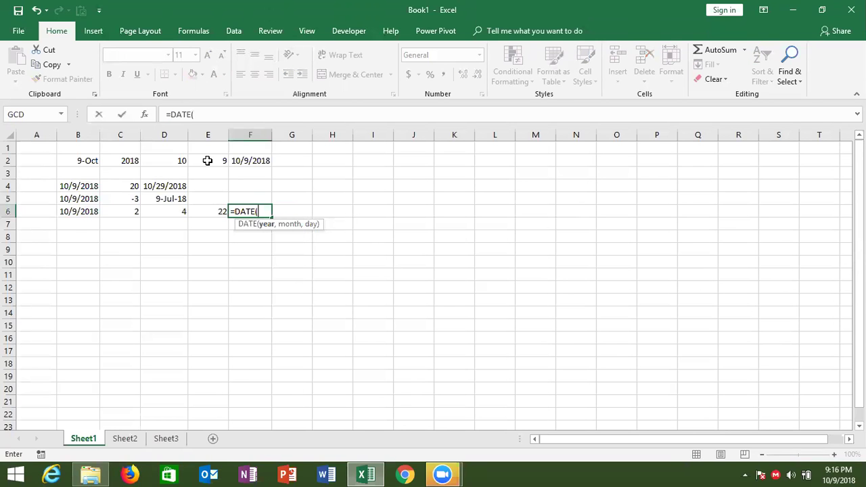
type("yea")
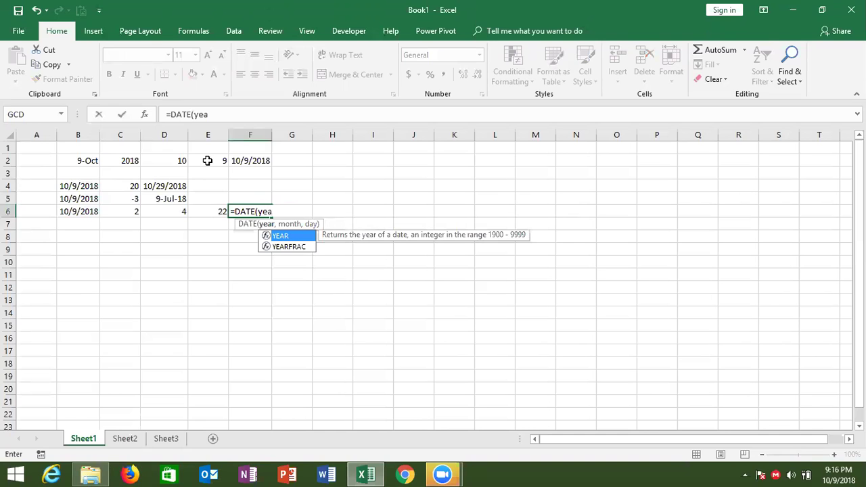
key("Tab")
left_click(74, 212)
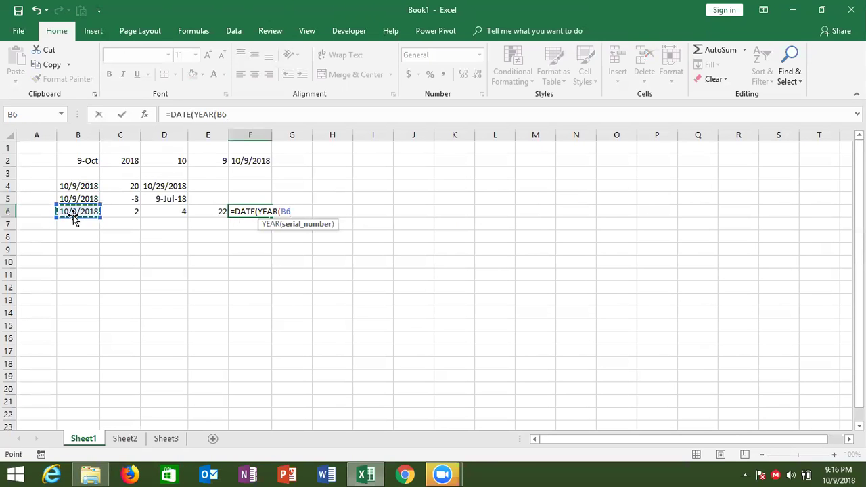
type(")+")
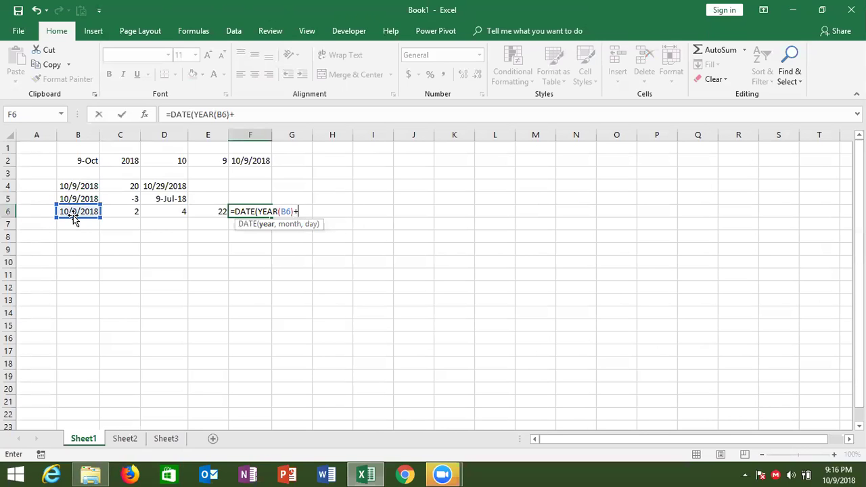
type("2,")
type("mont")
Step: Finish it with MONTH(B6)+4 and DAY(B6)+22, giving 3/3/2021
key("Tab")
left_click(77, 212)
type(")+")
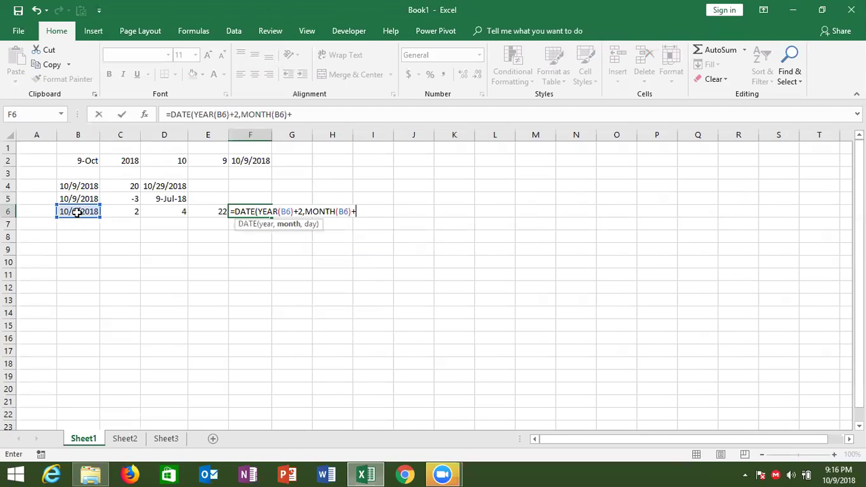
type("4,day(")
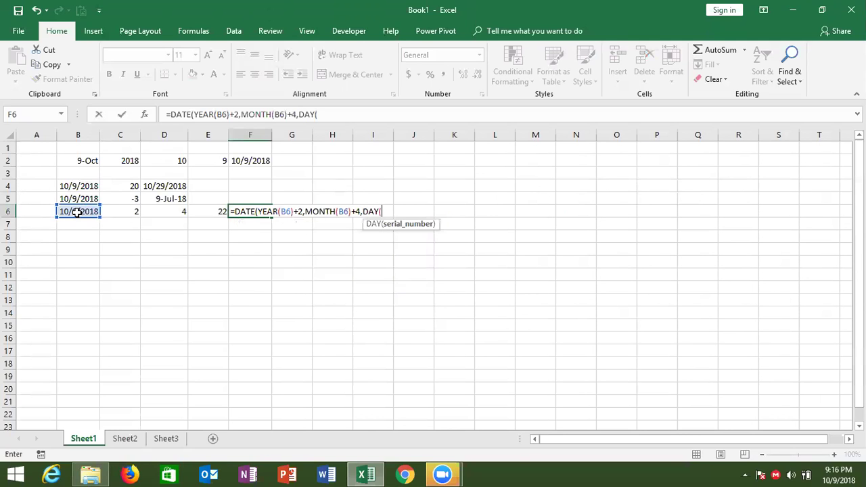
left_click(78, 213)
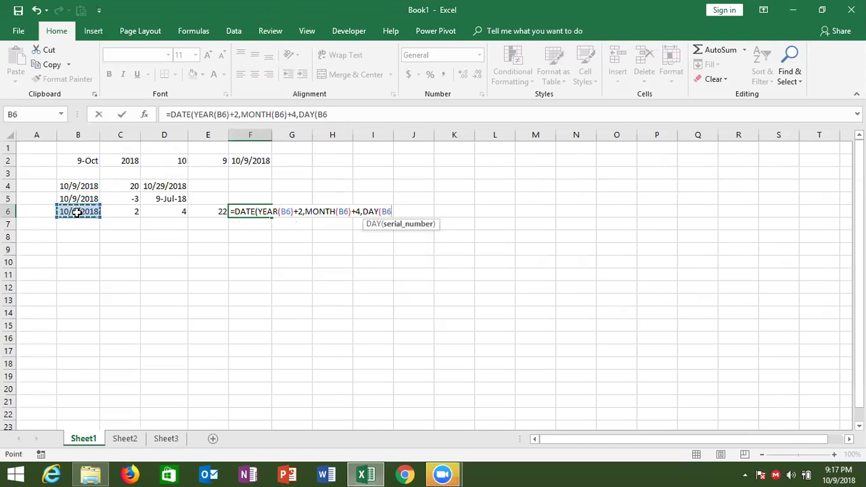
type(")+22")
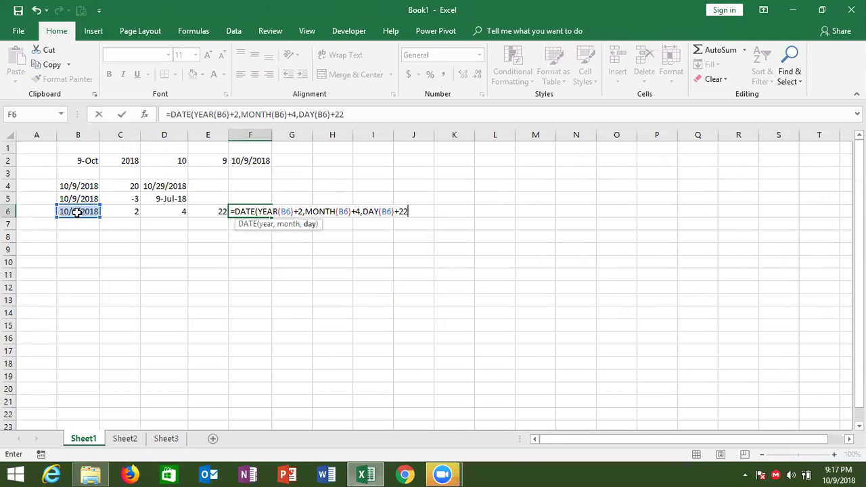
type(")")
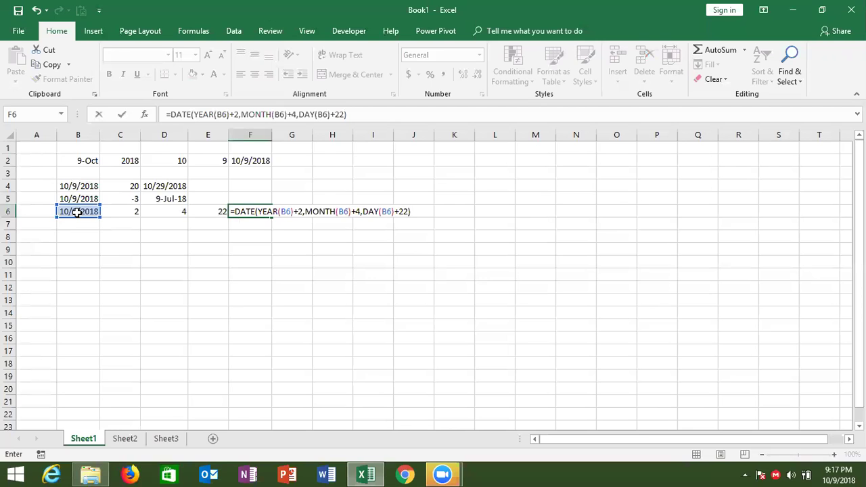
left_click(78, 212)
key("Right")
key("Right")
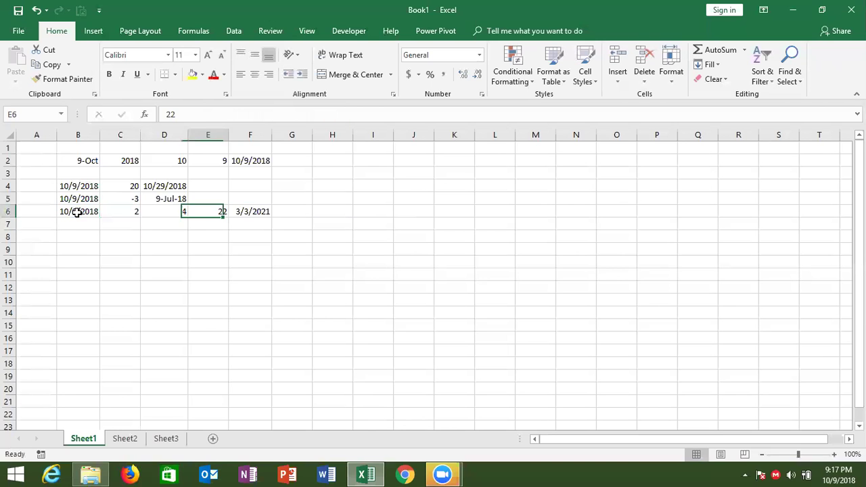
key("Right")
key("Right")
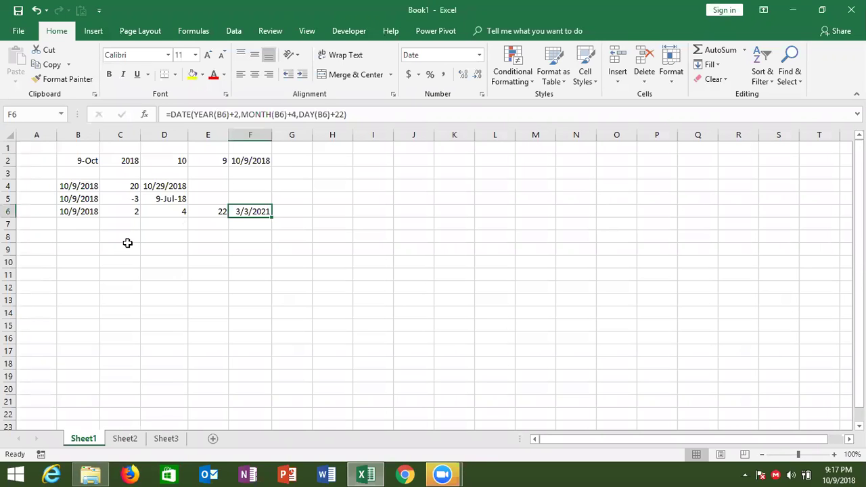
left_click(82, 250)
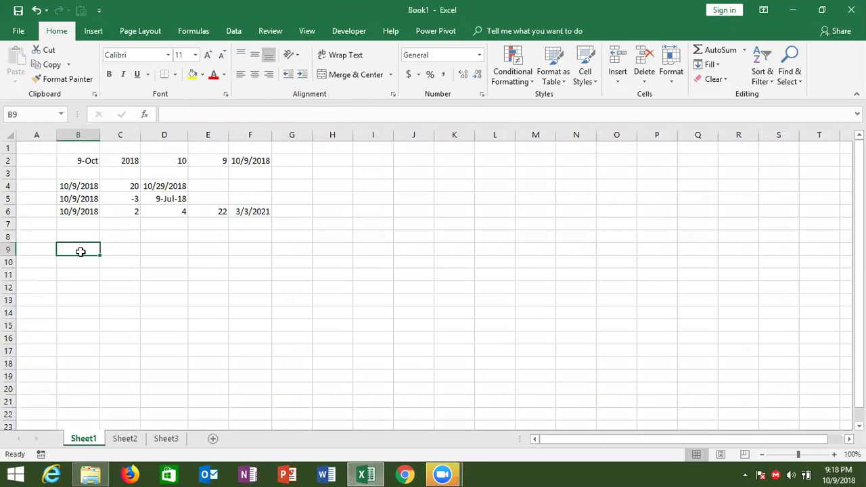
Step: Type 1/1 in B9 and insert today's date 10/9/2018 in C9 with Ctrl+;
type("1/1")
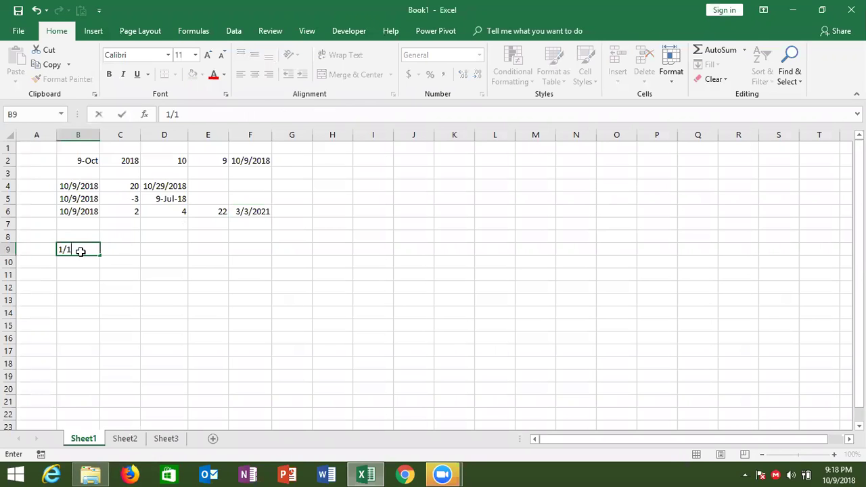
key("Return")
key("Up")
key("Right")
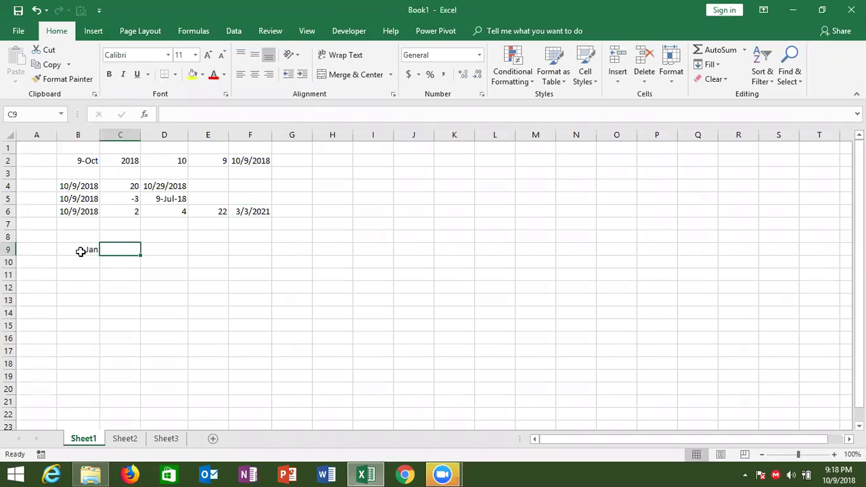
key("ctrl+semicolon")
key("Return")
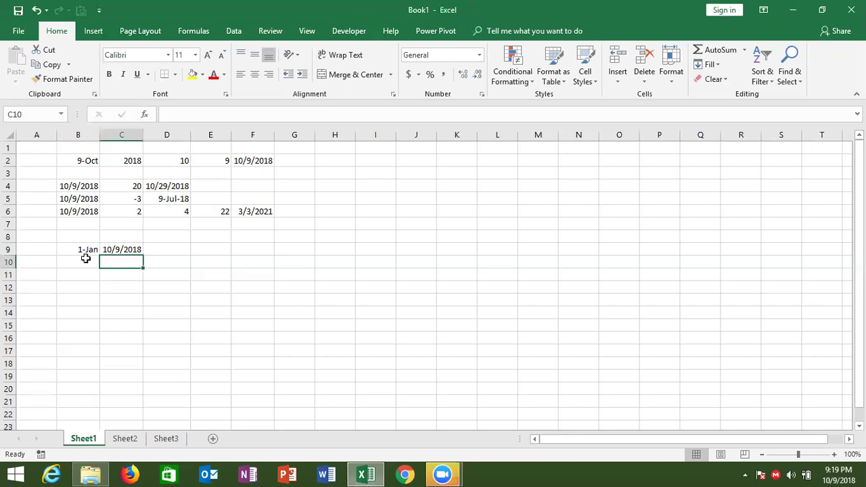
Step: Select and inspect the 1-Jan and 10/9/2018 dates in B9:C9
key("Up")
key("Up")
key("Up")
key("Up")
key("Up")
key("Up")
key("shift+Down")
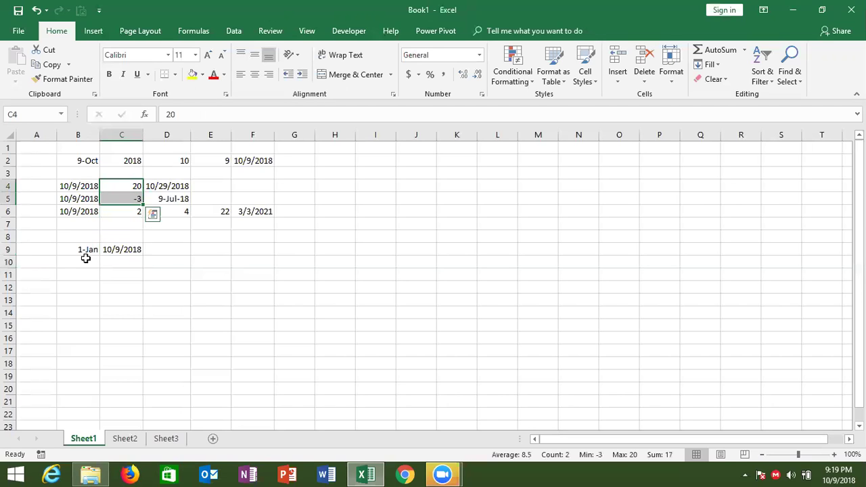
key("Down")
key("Down")
key("Down")
key("Down")
key("Down")
key("Left")
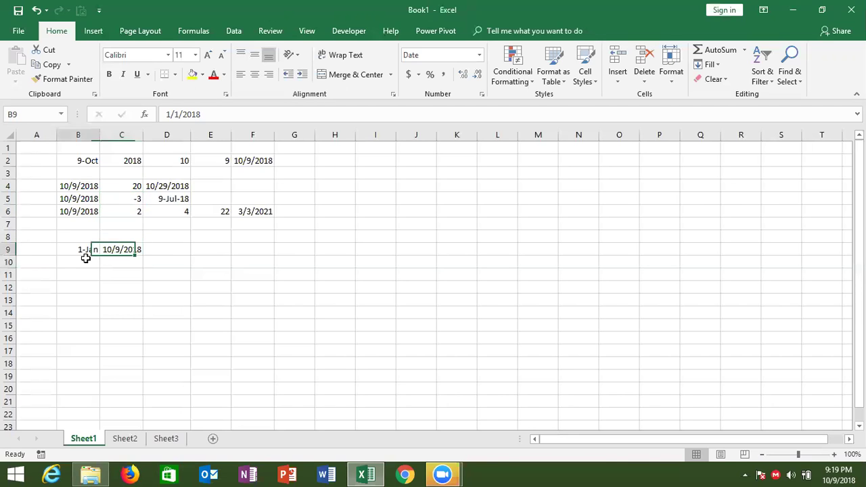
key("shift+Right")
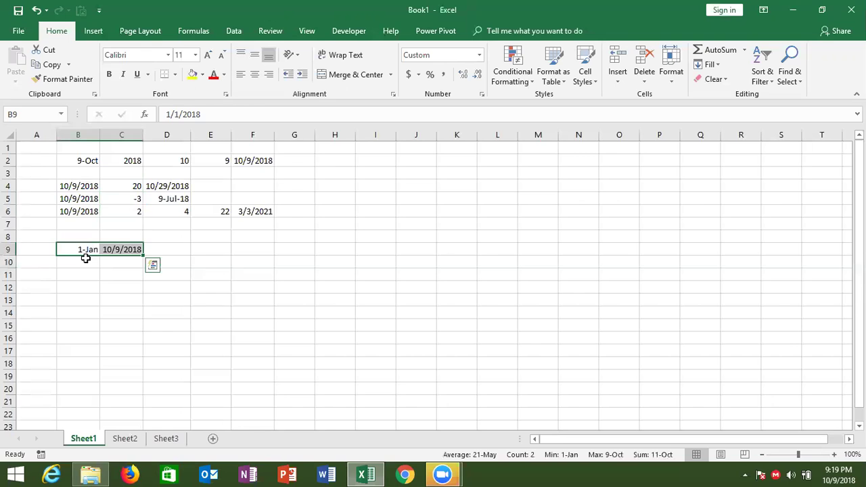
key("Right")
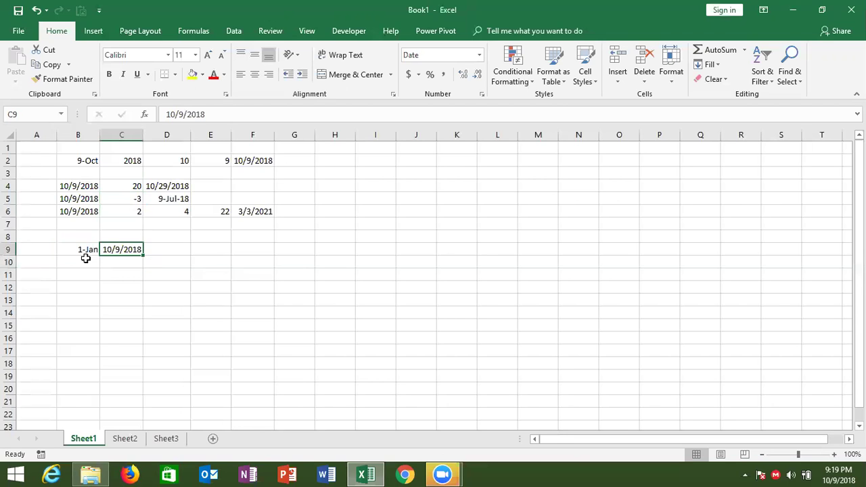
key("Left")
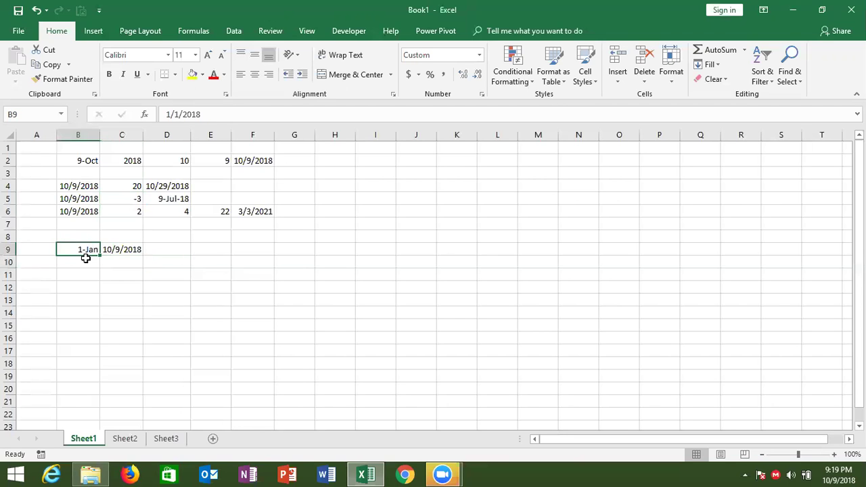
key("Right")
key("Right")
Step: Enter =C9-B9 in D9, giving 281 days between the row 9 dates
type("=")
left_click(112, 249)
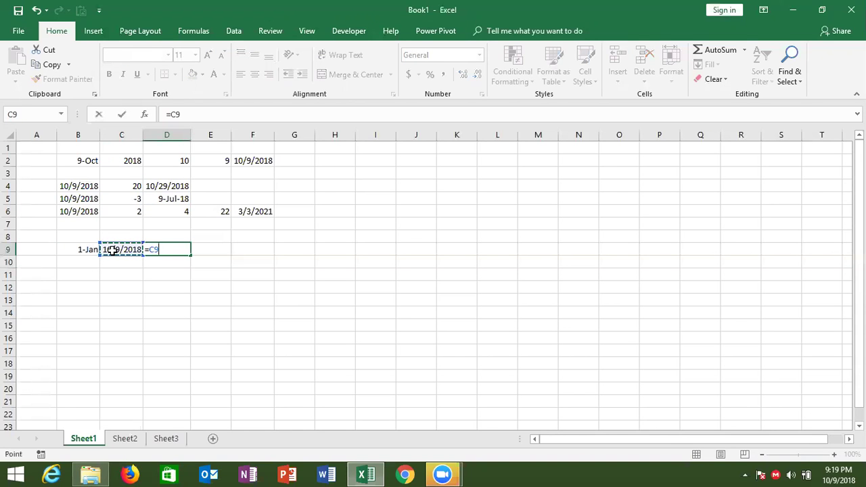
type("-")
left_click(91, 249)
key("ctrl+Return")
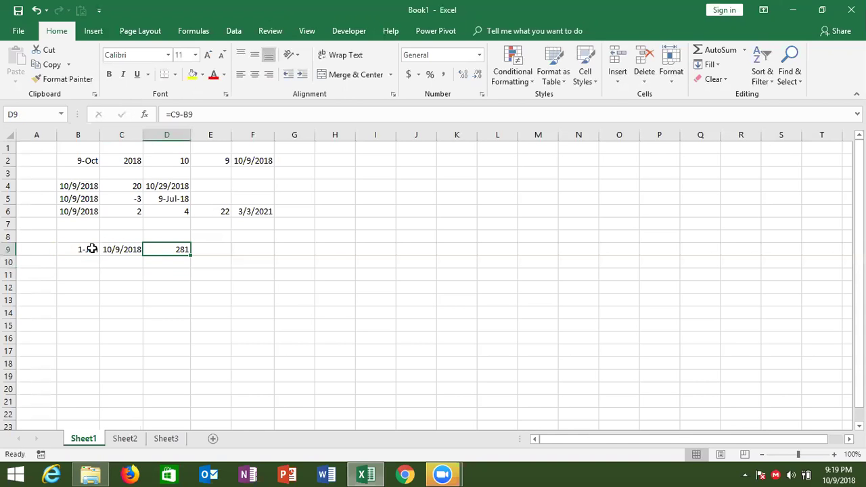
key("Tab")
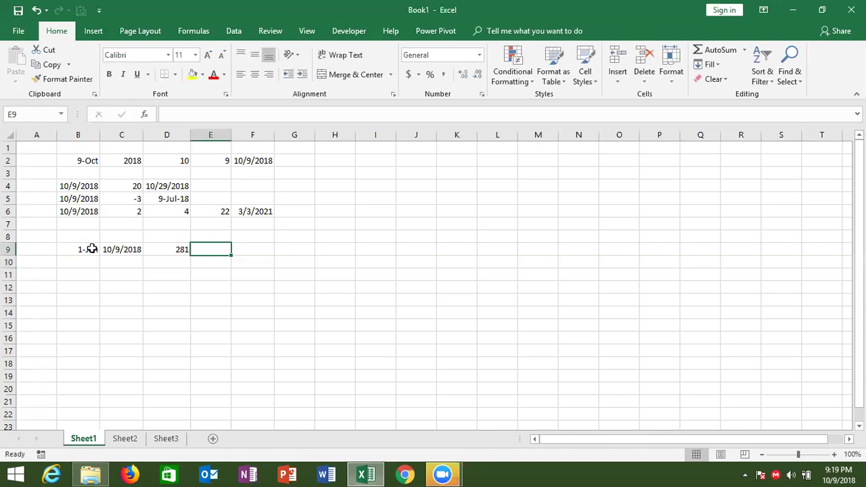
type("=da")
Step: Enter =DAYS(C9,B9) in E9, returning 281 days
key("Down")
key("Down")
key("Down")
key("Down")
key("Tab")
key("Left")
key("Left")
key("Left")
key("Right")
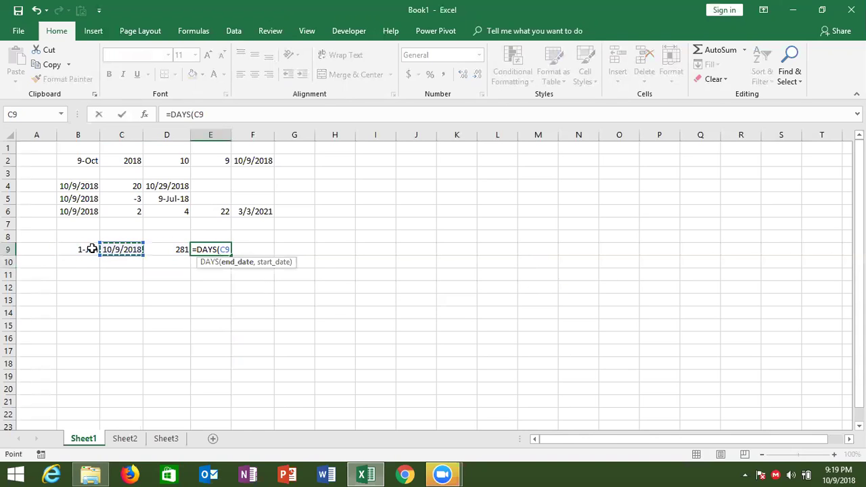
type(",")
key("Left")
key("Left")
key("Left")
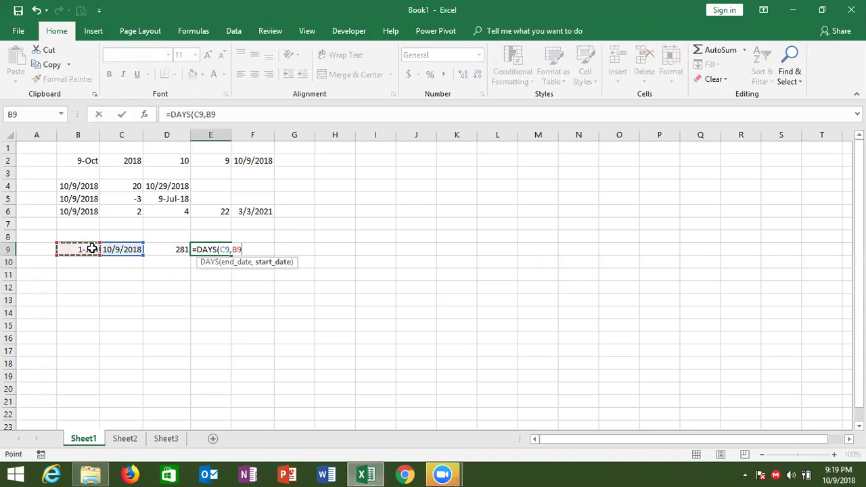
key("Return")
key("Up")
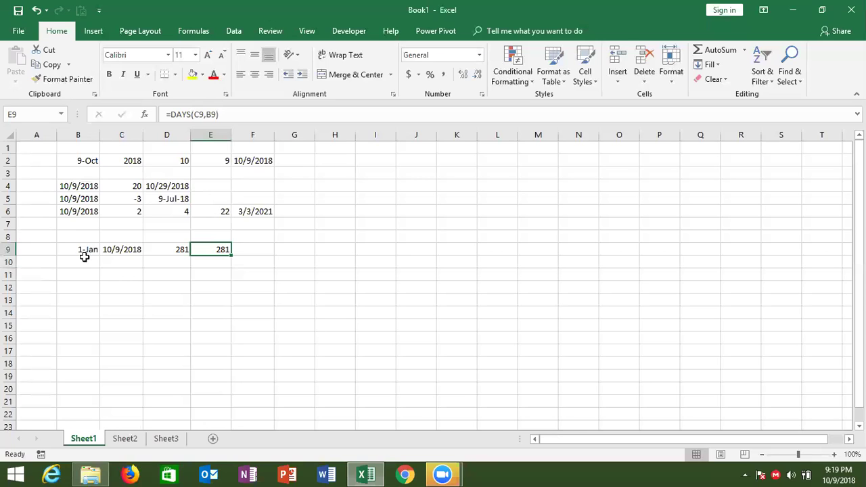
Step: Compare the C9 date with the D9 subtraction and E9 DAYS formulas
left_click(84, 257)
left_click(112, 249)
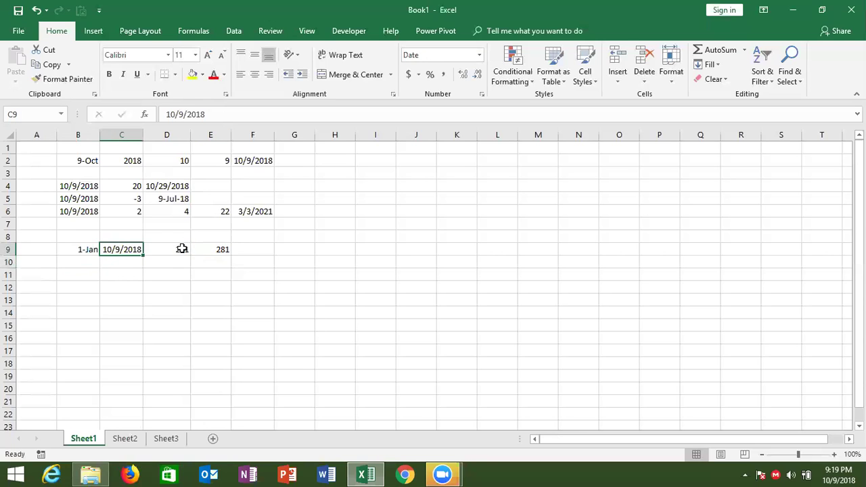
left_click(182, 248)
left_click(204, 248)
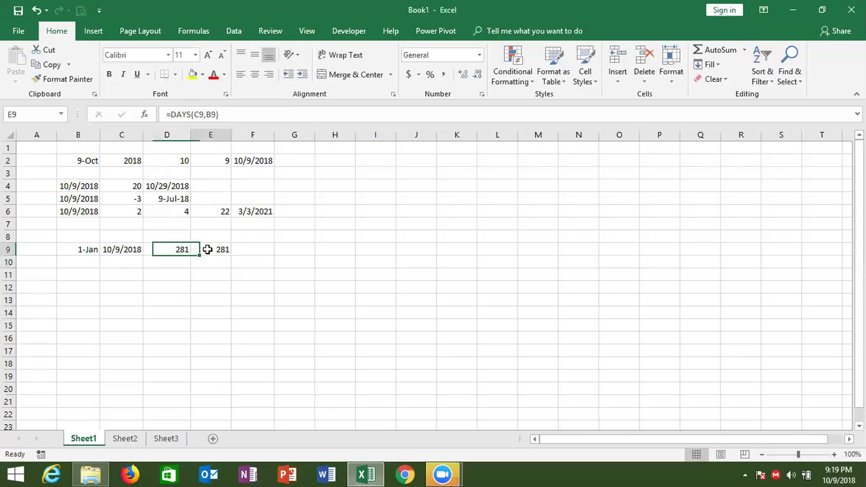
Step: Select the B9:C9 dates, cancelling an accidental drag onto D9
left_click(92, 258)
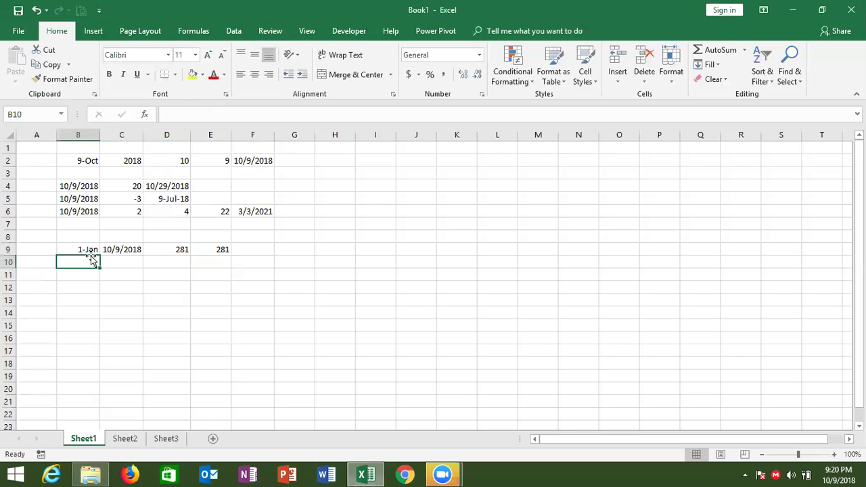
left_click(87, 250)
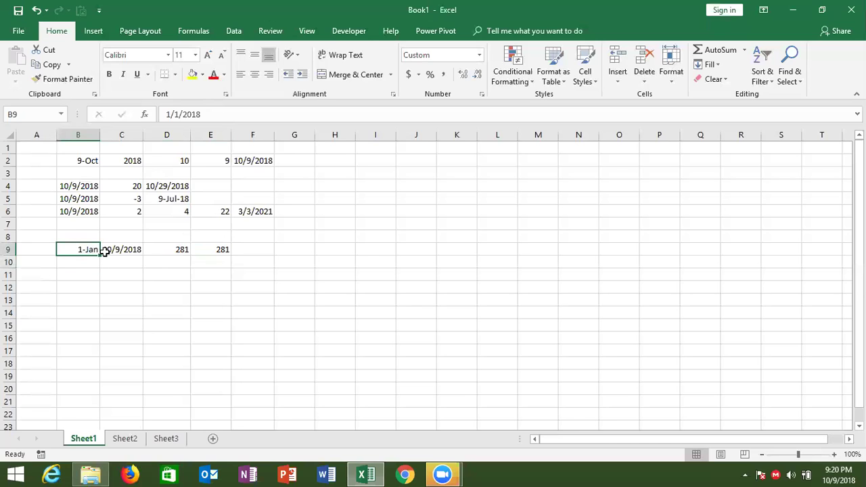
left_click(105, 251)
left_click_drag(105, 251, 163, 255)
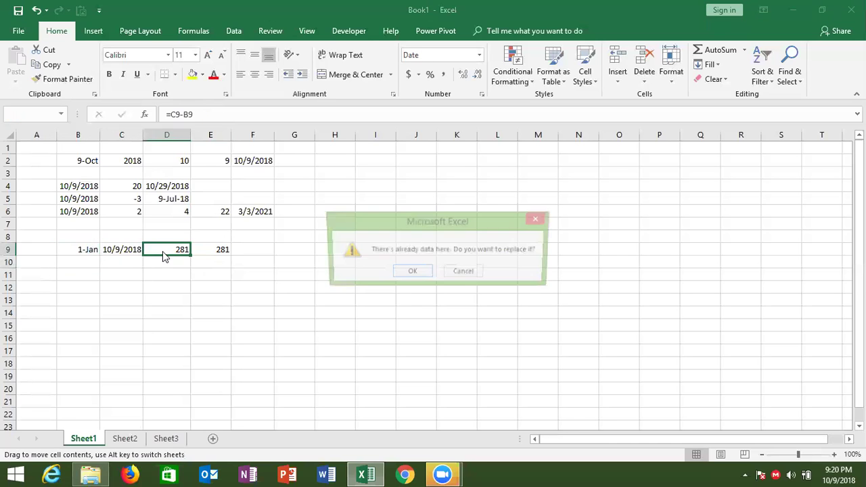
key("Escape")
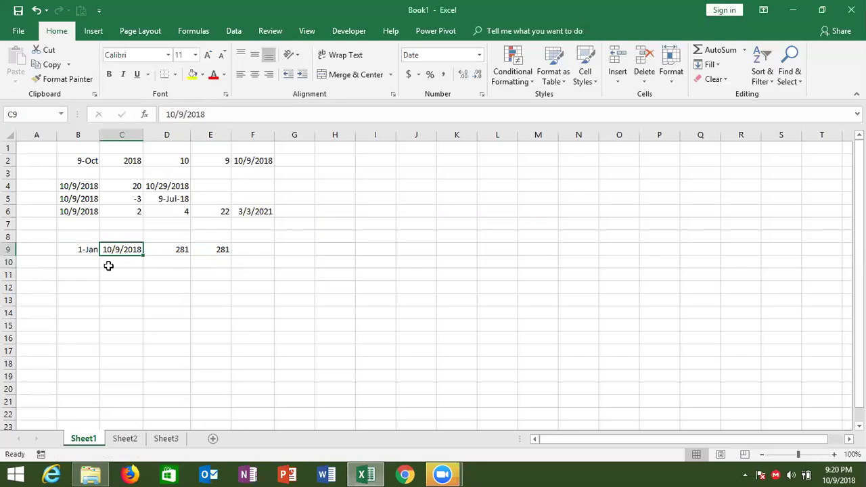
Step: Paste the 1-Jan and 10/9/2018 dates into B10:C10
key("Return")
left_click(86, 262)
key("shift+Right")
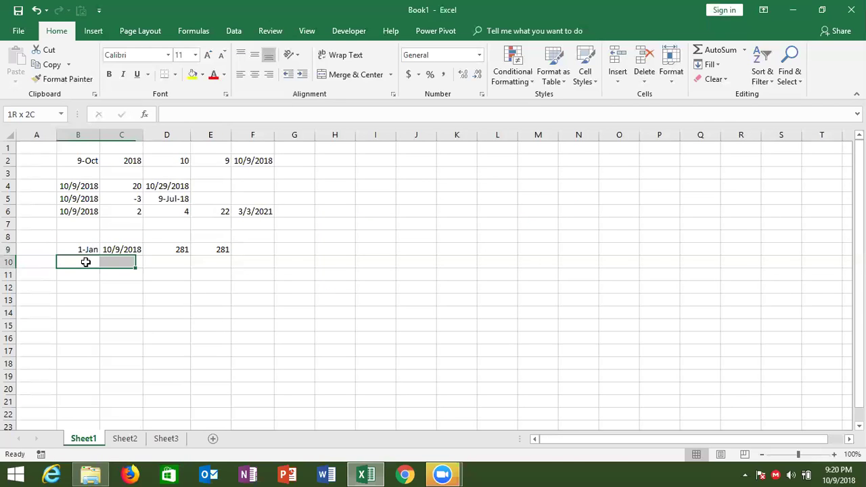
key("ctrl+v")
key("Right")
key("Right")
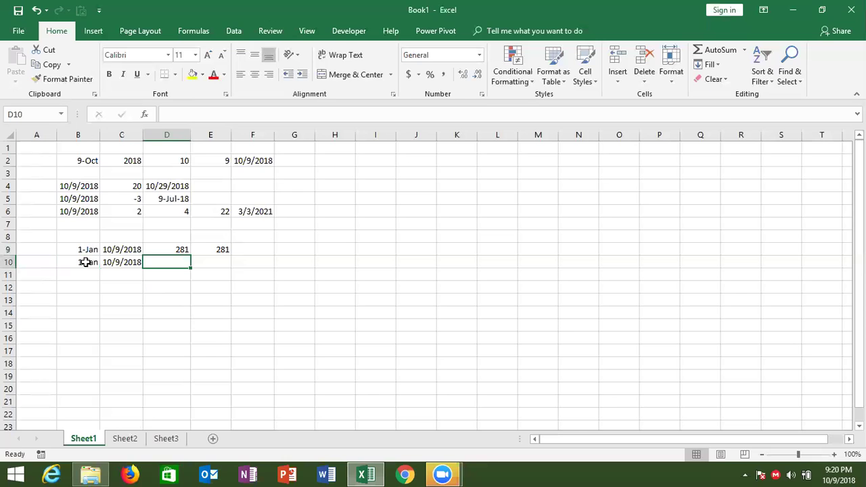
Step: Enter =NETWORKDAYS(B10,C10,H1:H19) in D10, returning 202 working days
type("=net")
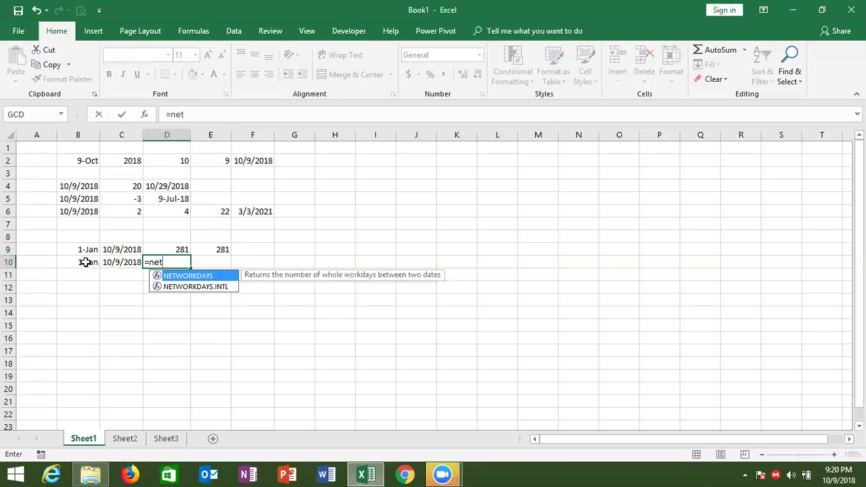
key("Tab")
key("Left")
key("Left")
type(",")
key("Left")
type(",")
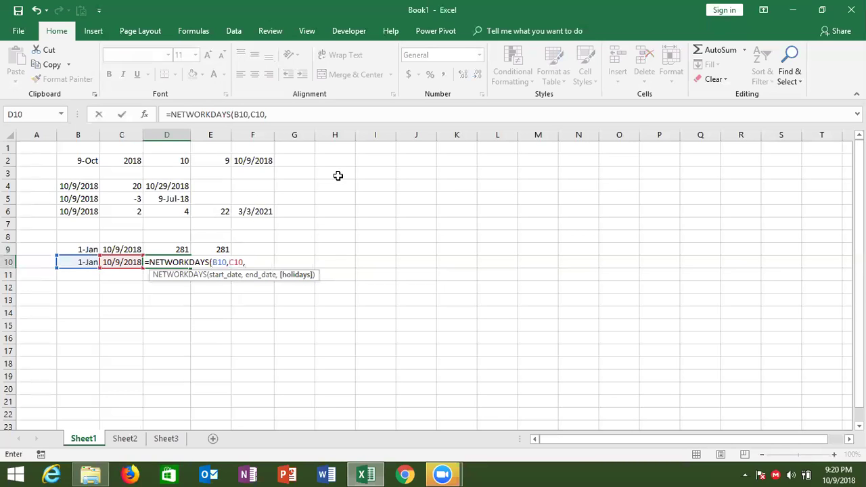
left_click_drag(340, 151, 336, 374)
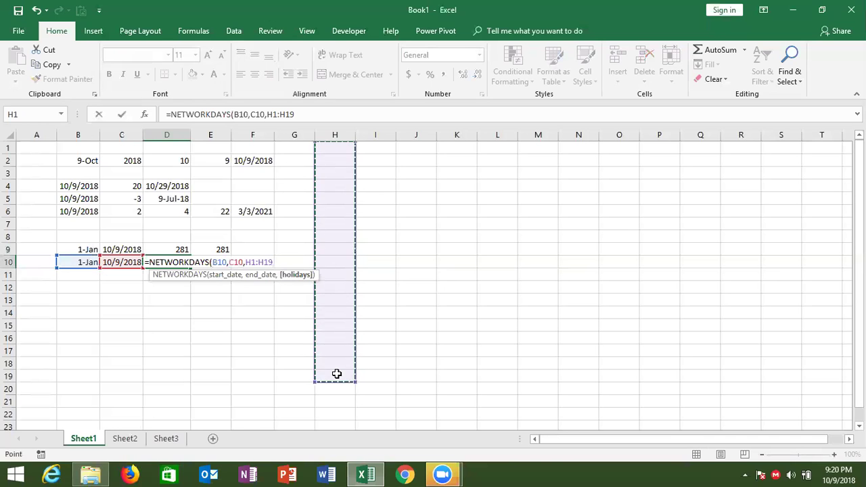
key("Return")
key("Up")
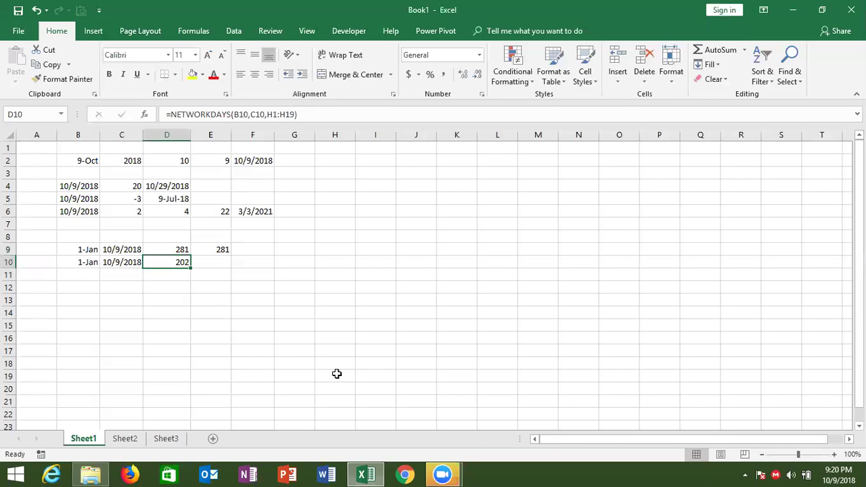
Step: Select B10:C11 to prepare copying the dates down
key("Left")
key("Left")
key("shift+Right")
key("shift+Down")
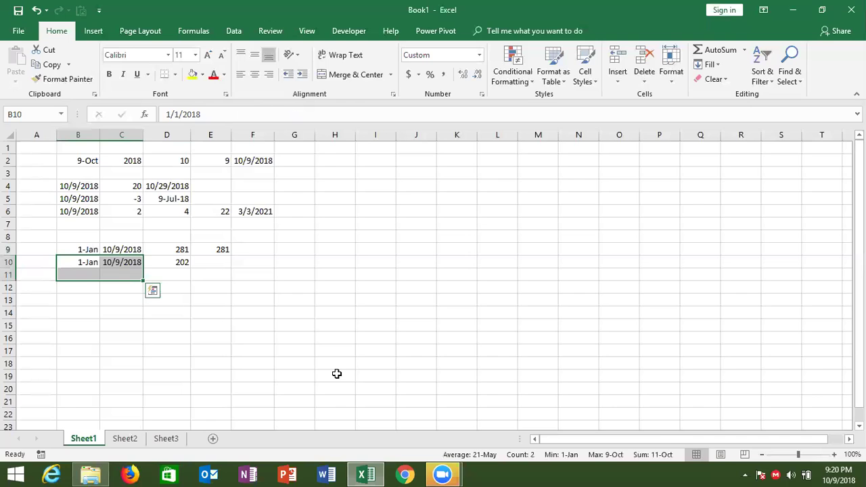
Step: Fill the row 10 dates down into B11:C11 with Ctrl+D
key("ctrl+d")
key("Down")
key("Right")
key("Right")
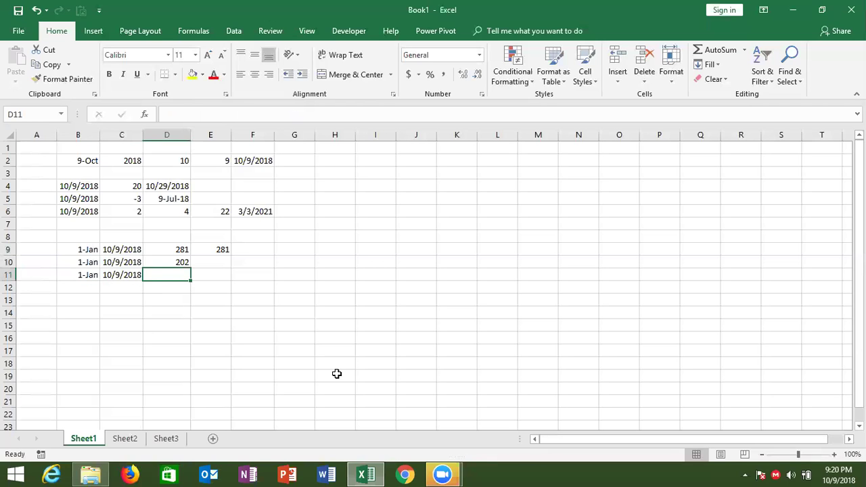
type("=da")
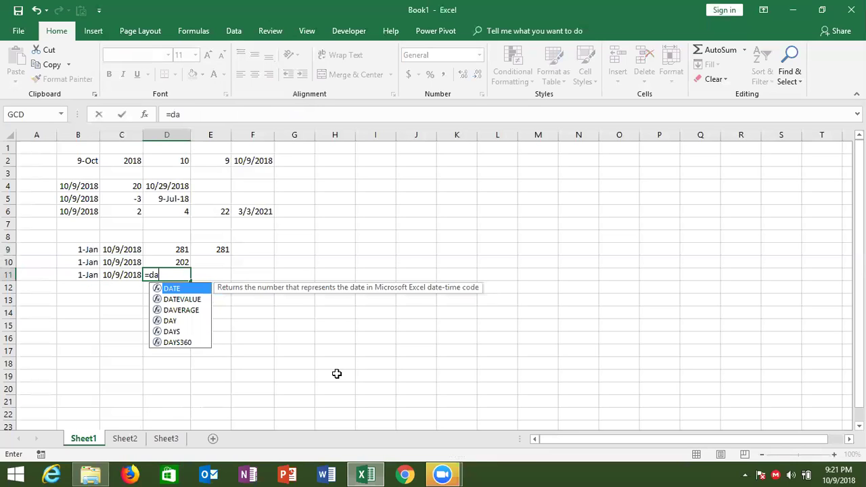
type("te")
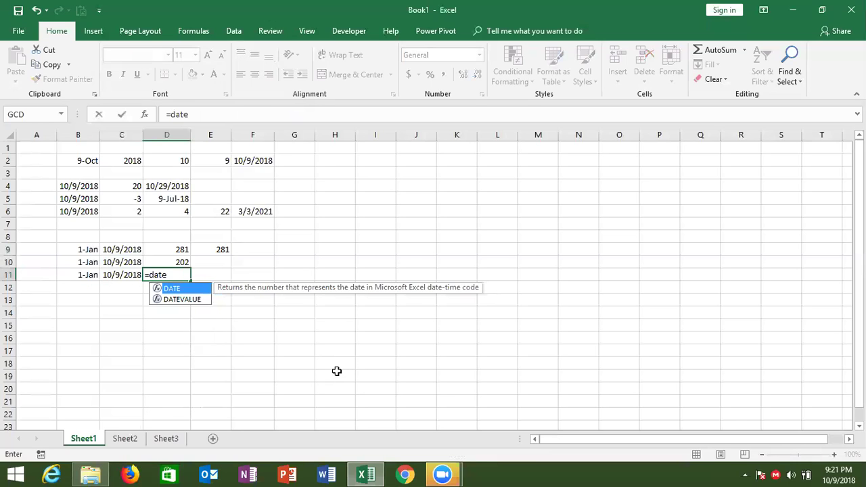
Step: Start a NETWORKDAYS.INTL formula in D11 using B11 and C11 as start and end dates
key("BackSpace")
key("BackSpace")
key("BackSpace")
key("BackSpace")
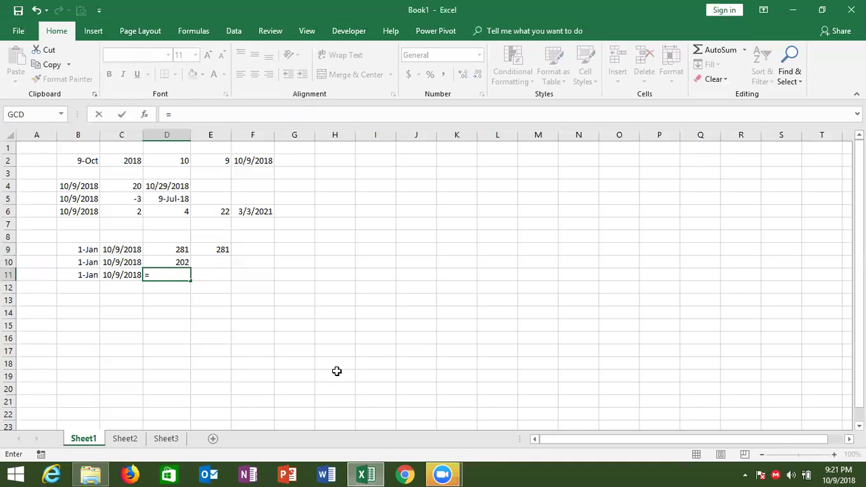
type("ne")
key("Down")
key("Down")
key("Tab")
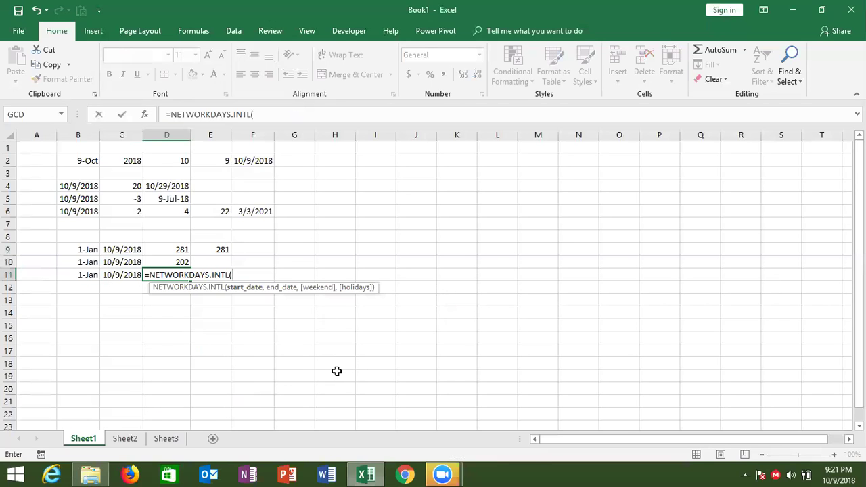
left_click(92, 275)
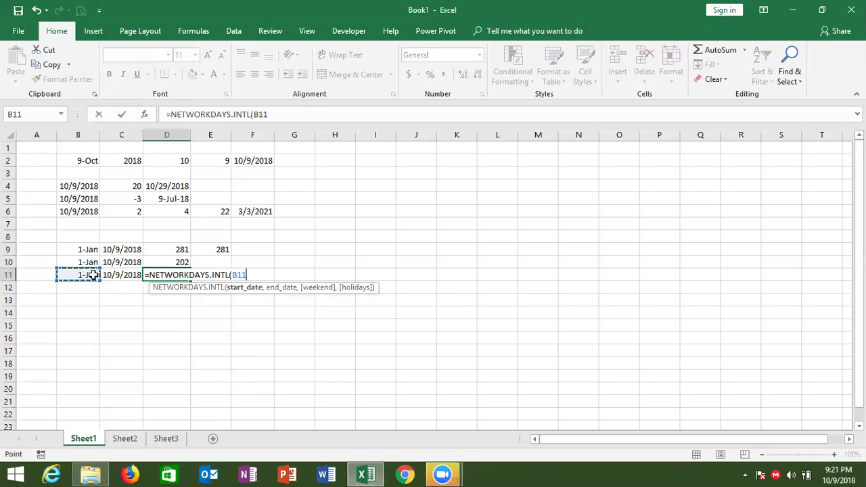
type(",")
left_click(118, 275)
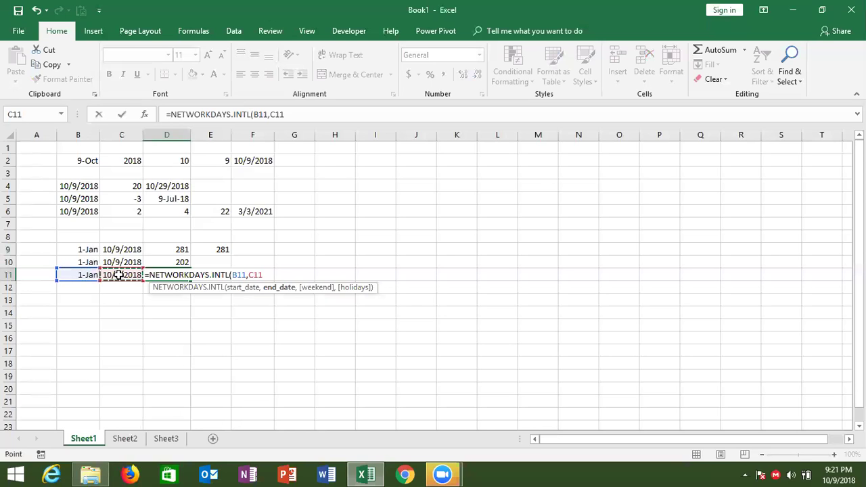
type(",")
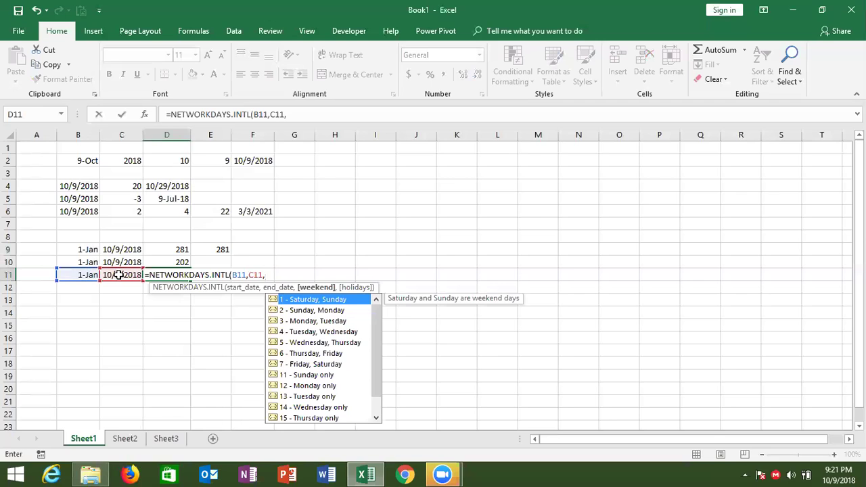
Step: Add weekend code 11 (Sunday only) and holiday cell I1, then commit the formula
key("Down")
key("Down")
key("Down")
key("Down")
key("Down")
key("Down")
key("Down")
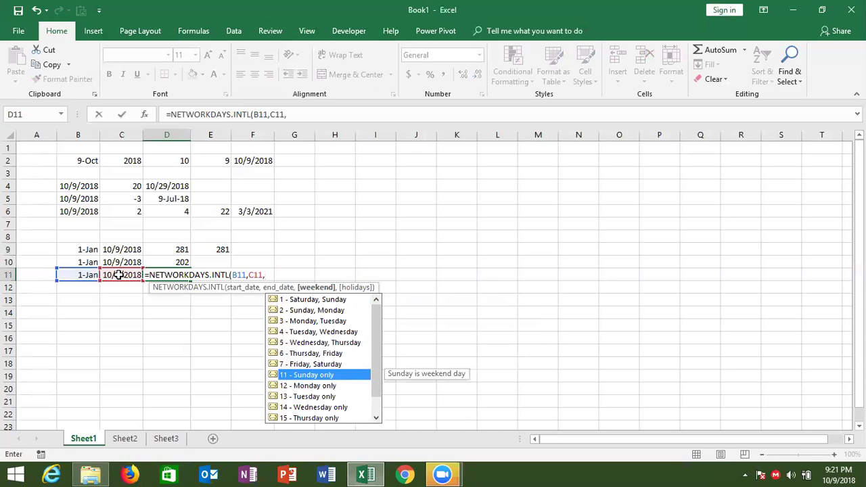
key("Tab")
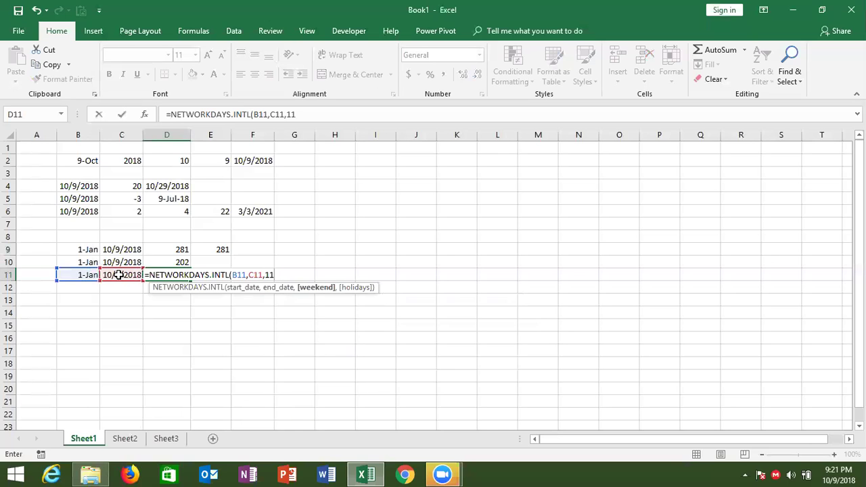
type(",")
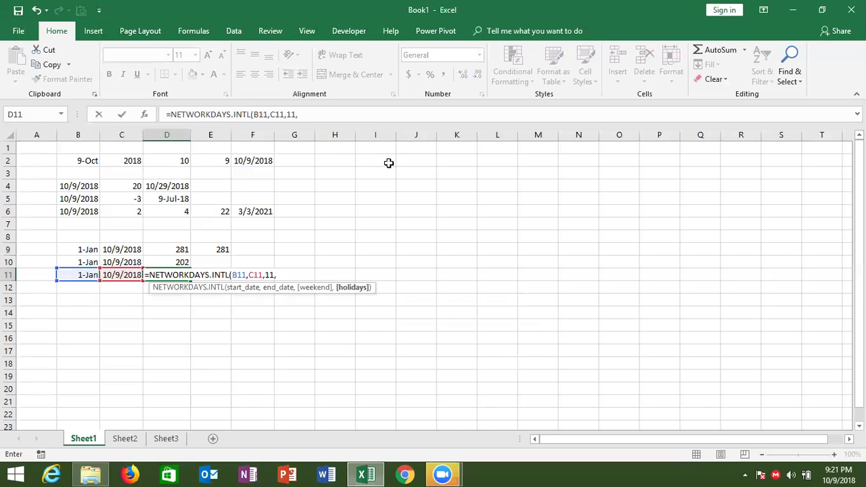
left_click_drag(389, 163, 396, 348)
left_click(398, 351)
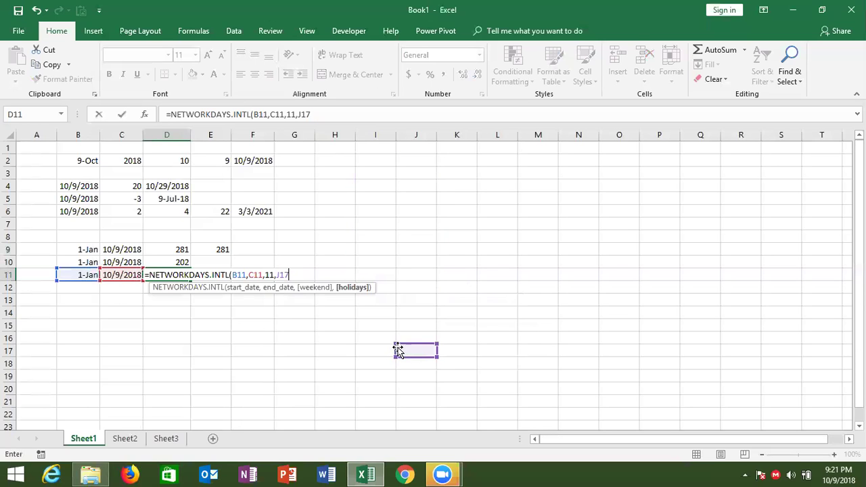
left_click(375, 147)
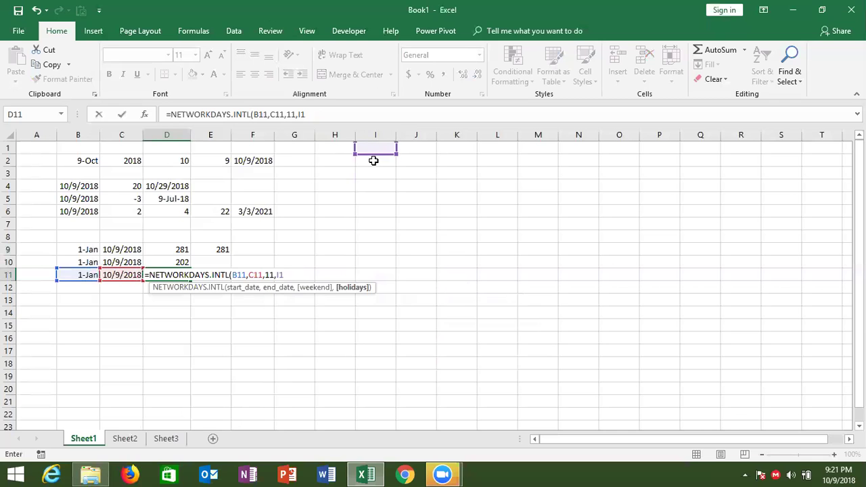
key("Return")
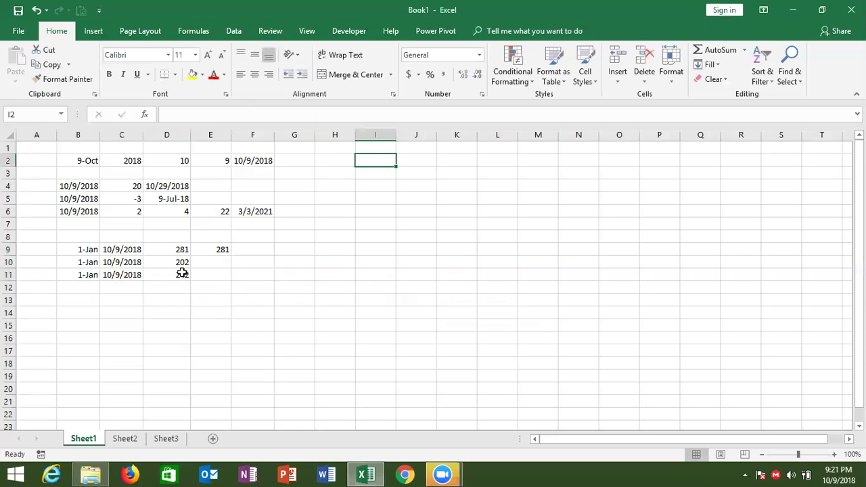
double_click(183, 274)
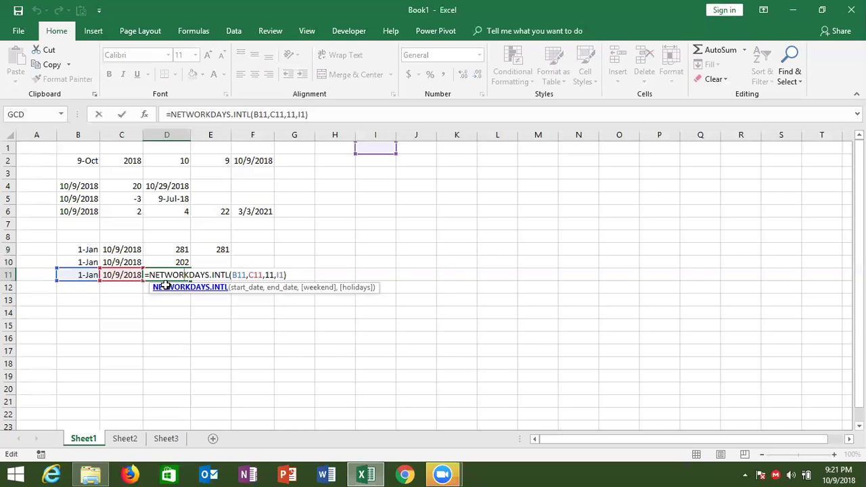
key("Return")
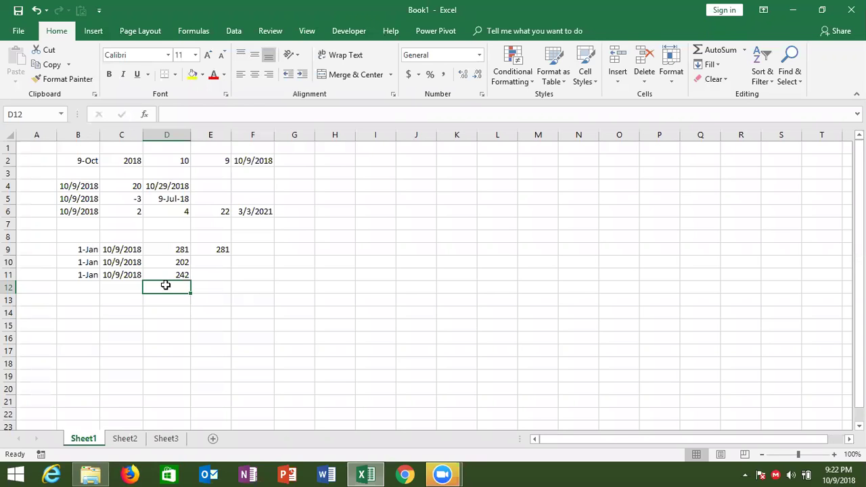
Step: Insert today's date 10/9/2018 in B13 and the number 15 in C13
left_click(81, 298)
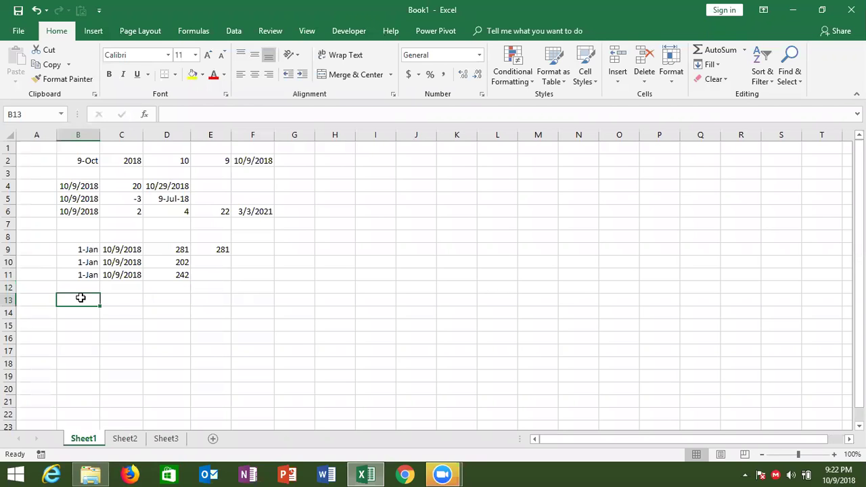
key("ctrl+semicolon")
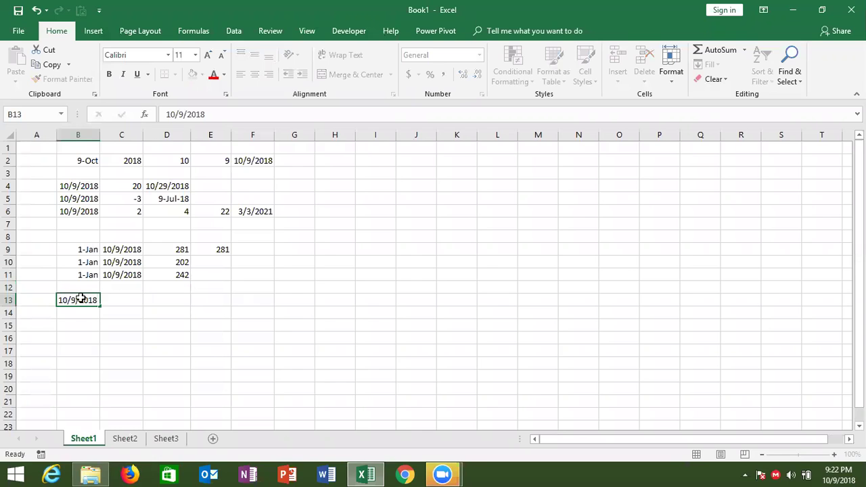
key("Return")
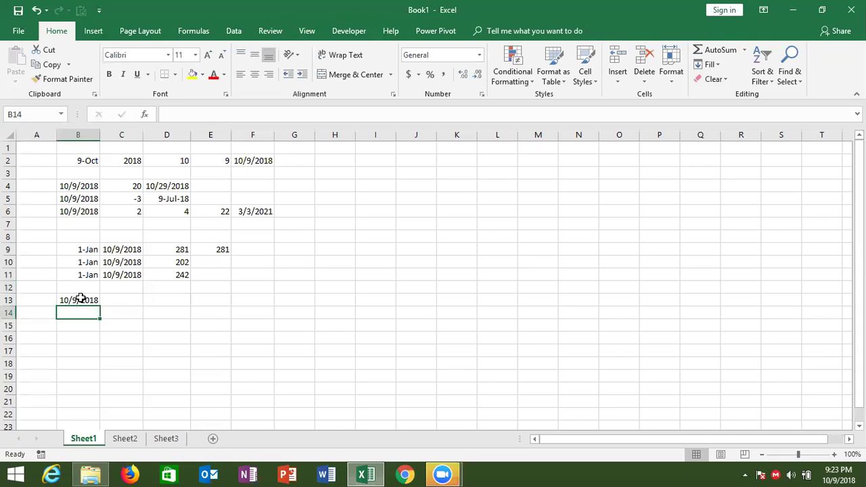
key("Up")
key("Right")
type("15")
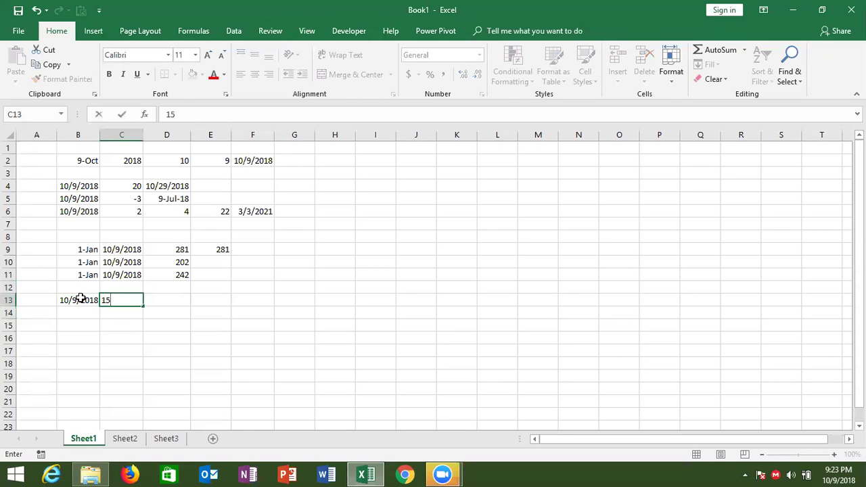
key("ctrl+Return")
key("Right")
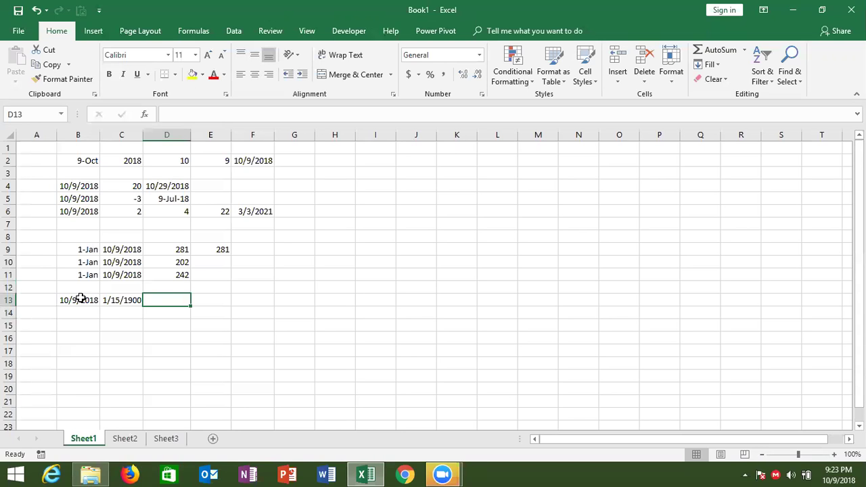
Step: Apply General format to C13 so it shows the plain number 15
key("Left")
key("ctrl+shift+grave")
key("Return")
key("Up")
key("Right")
Step: Enter =WORKDAY(B13,C13) in D13 and date-format it to show 30-Oct-18
type("=work")
key("Tab")
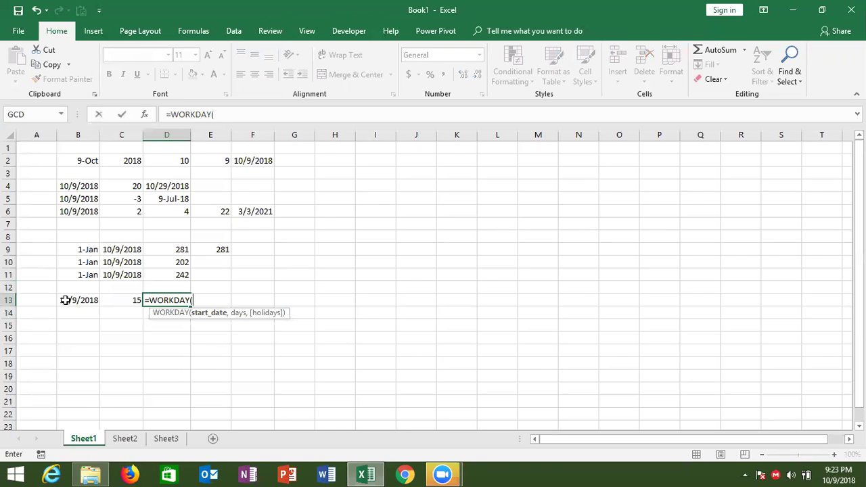
left_click(65, 299)
type(",")
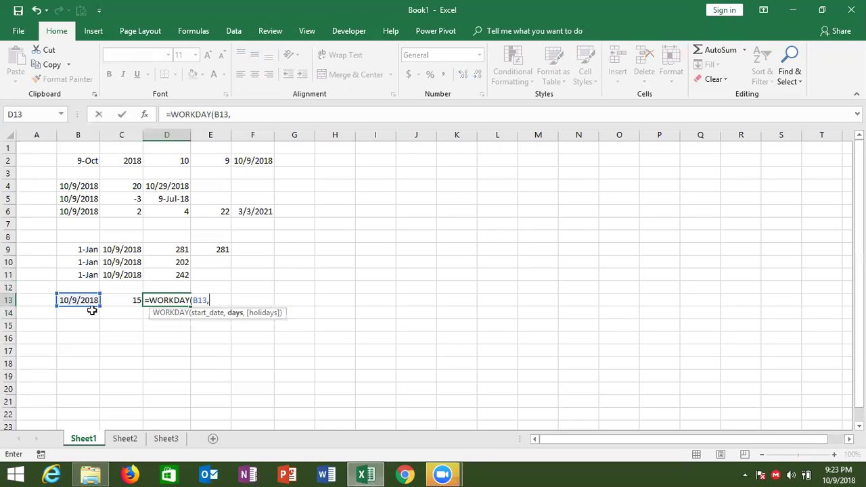
left_click(124, 301)
key("Return")
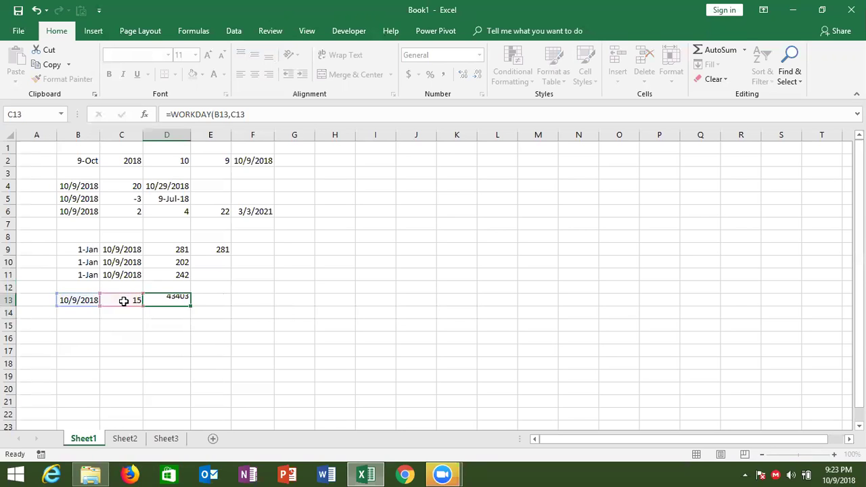
key("Up")
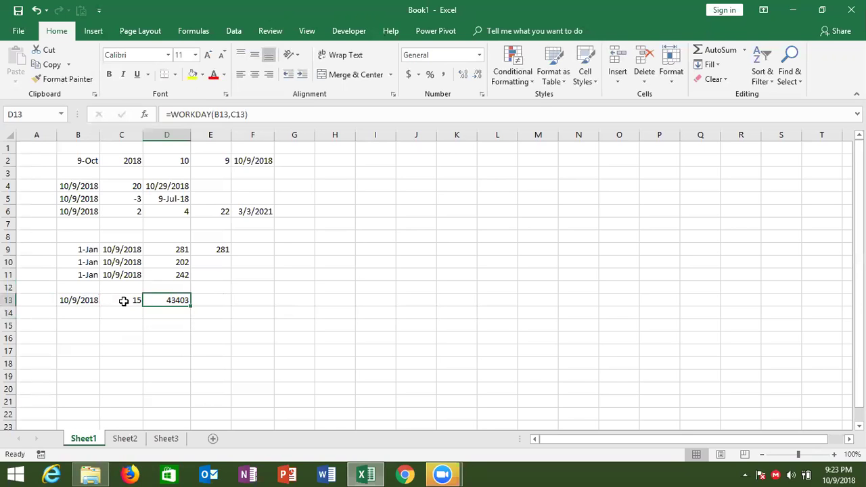
key("ctrl+shift+3")
key("Down")
key("Left")
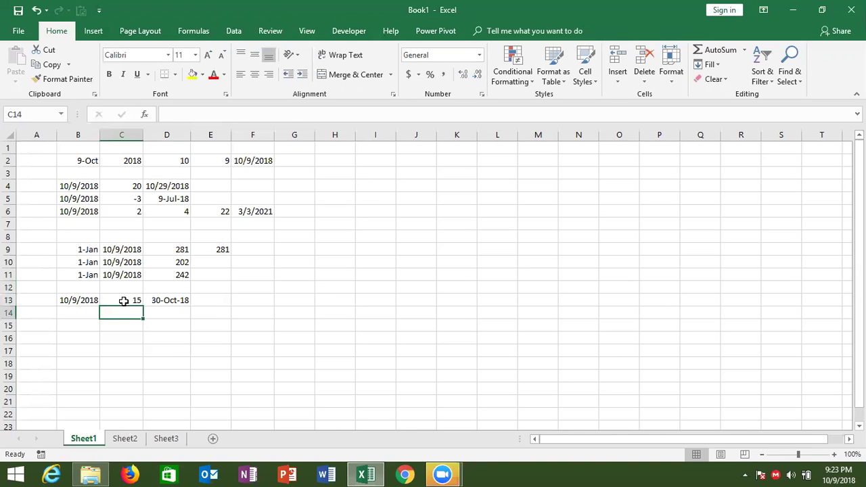
key("Left")
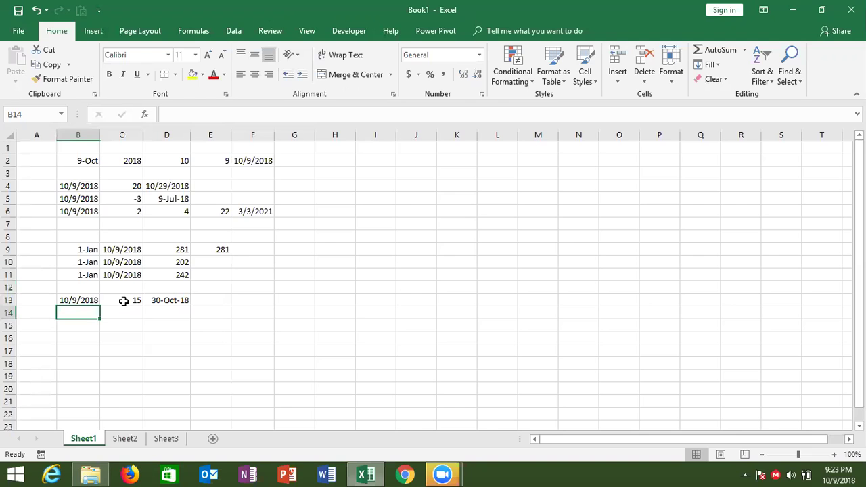
Step: Fill B14 with 10/9/2018 and put 15 in C14 in General format
key("ctrl+d")
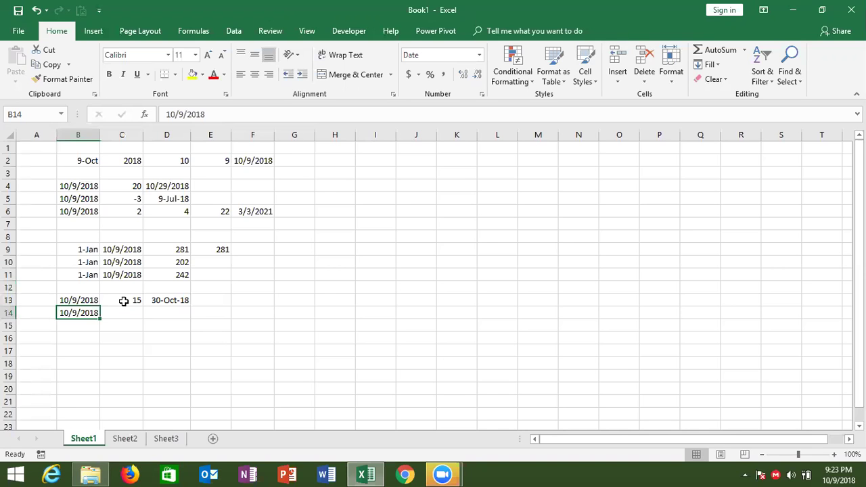
key("Right")
type("15")
key("Right")
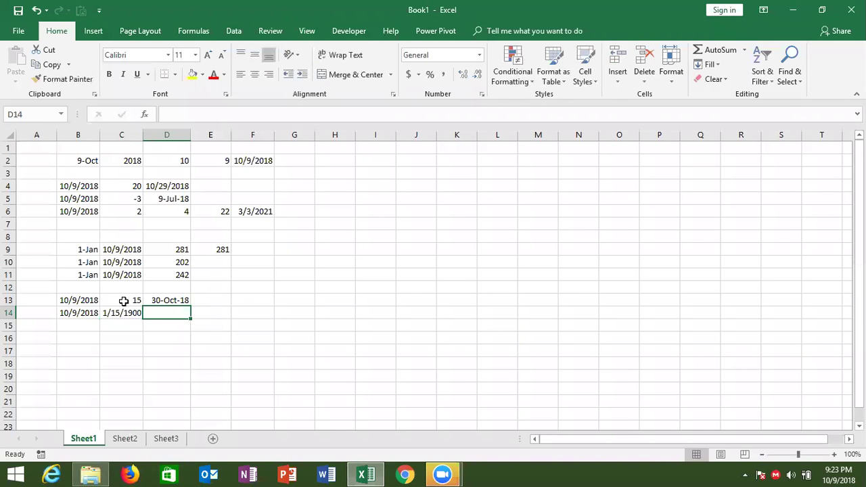
key("Left")
key("ctrl+shift+asciitilde")
key("Right")
type("=")
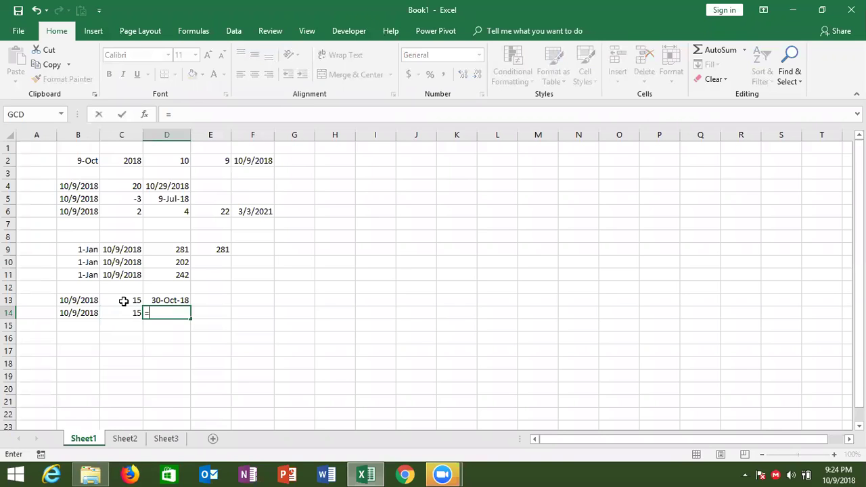
Step: Start a WORKDAY.INTL formula in D14 with B14 as start date and C14 as days
type("da")
key("BackSpace")
key("BackSpace")
type("w")
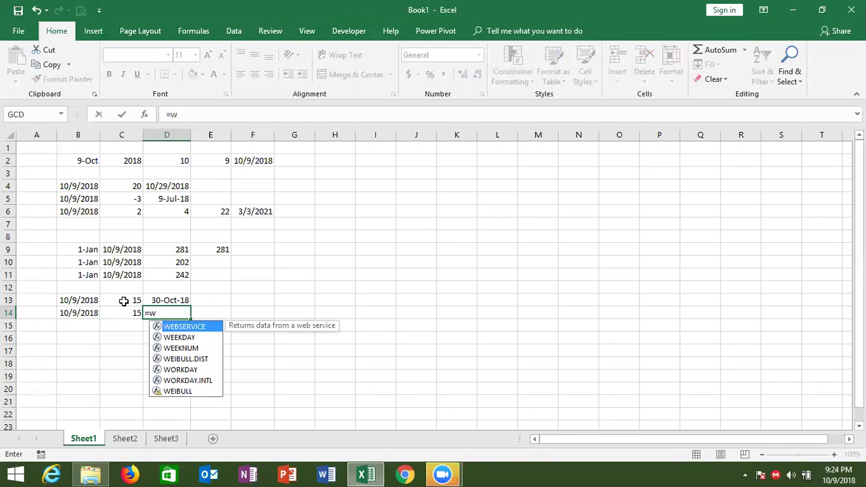
key("Down")
key("Down")
key("Down")
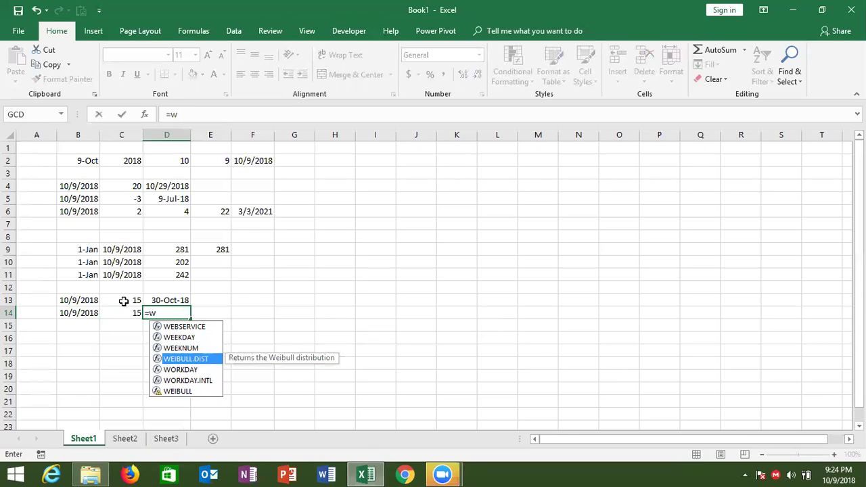
key("Down")
key("Down")
key("Tab")
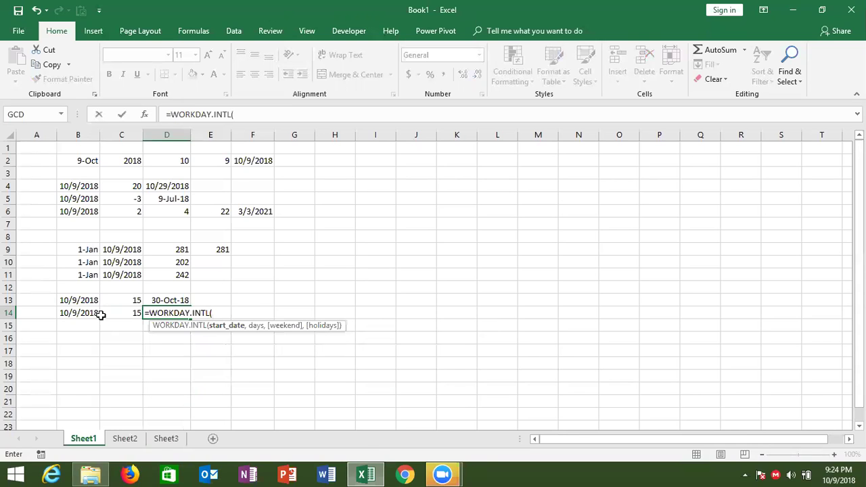
left_click(88, 314)
type(",")
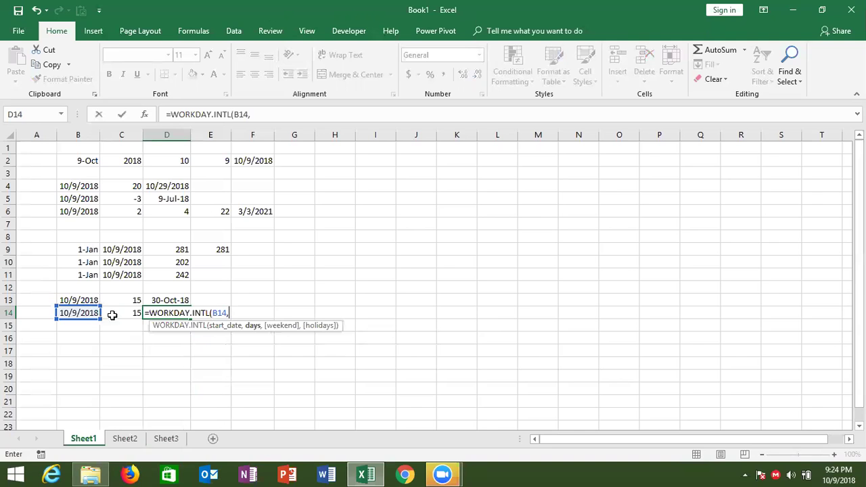
left_click(121, 313)
type(",")
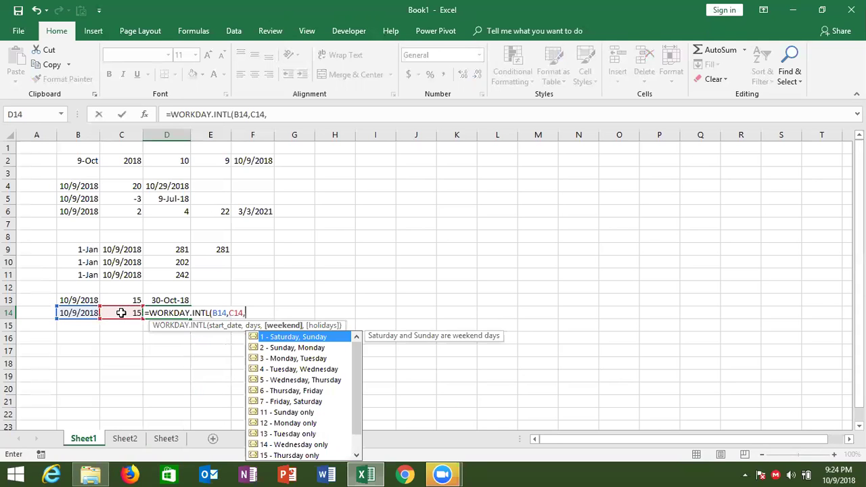
Step: Add weekend code 11 (Sunday only), commit, and date-format D14 to show 26-Oct-18
key("Down")
key("Down")
key("Down")
key("Down")
key("Down")
key("Down")
key("Down")
key("Tab")
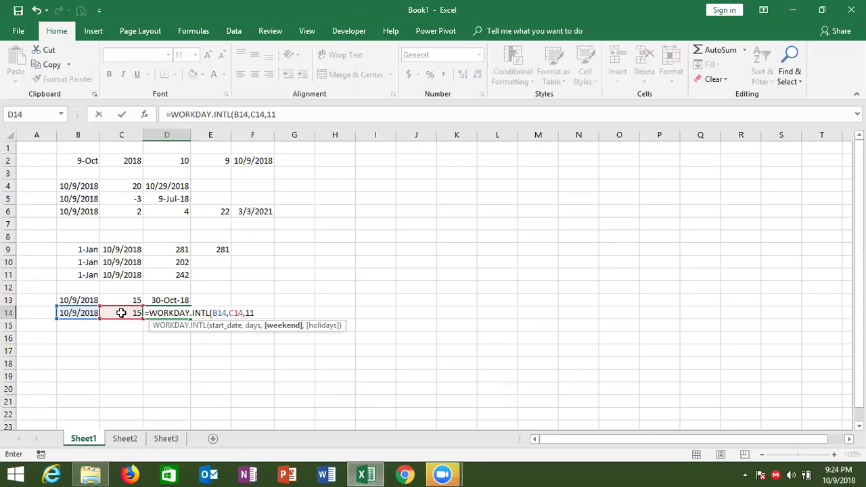
type(",")
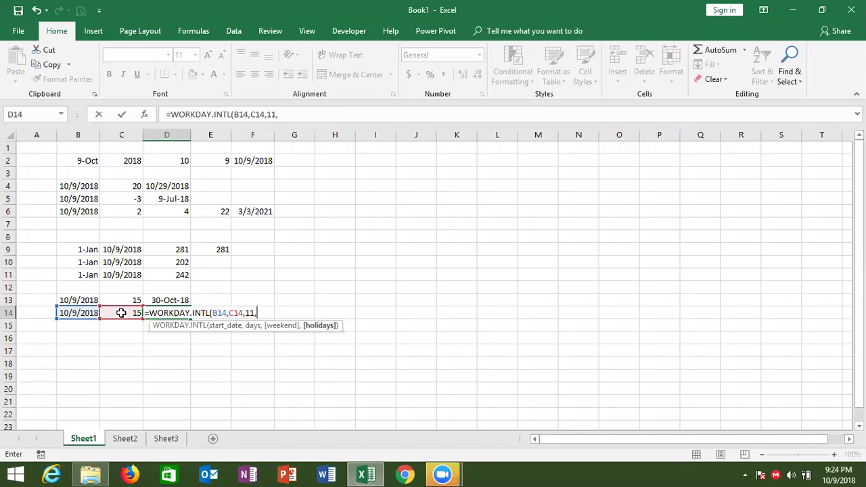
type(")")
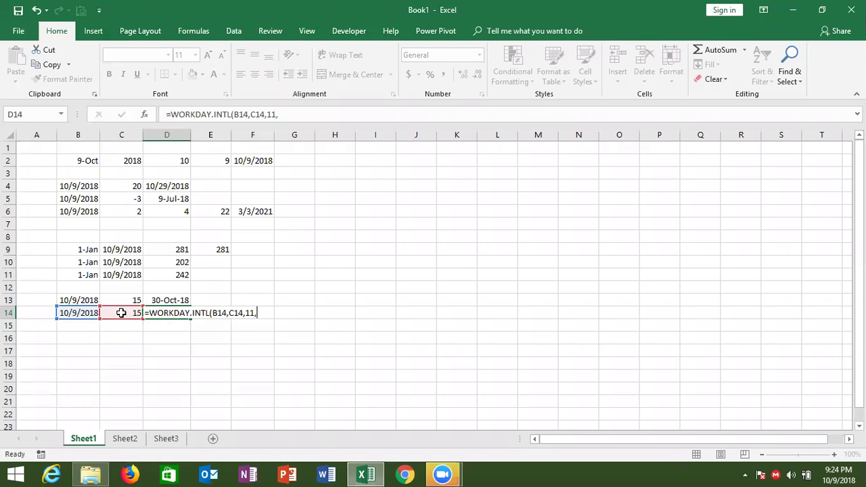
key("ctrl+Return")
left_click(122, 312)
key("ctrl+shift+3")
left_click(155, 314)
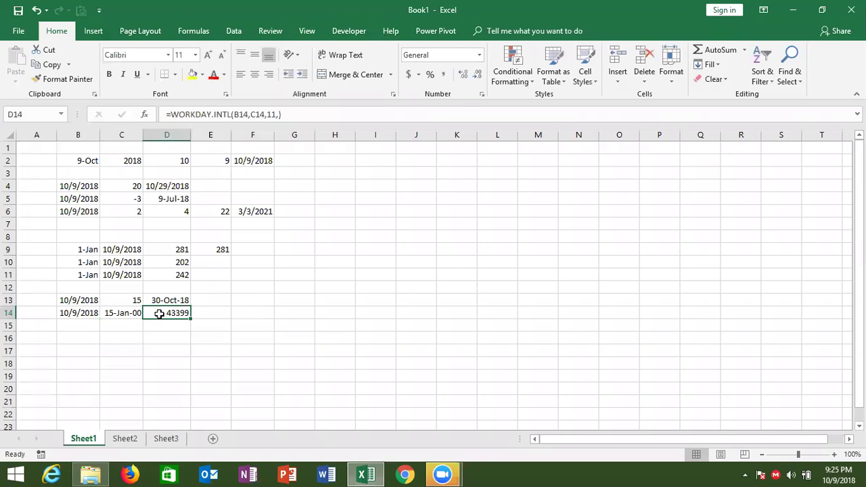
key("ctrl+shift+3")
left_click(276, 114)
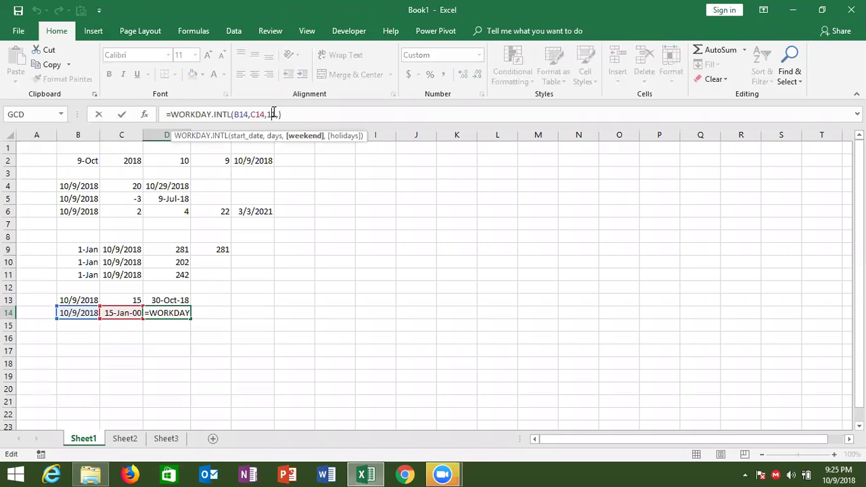
type(",")
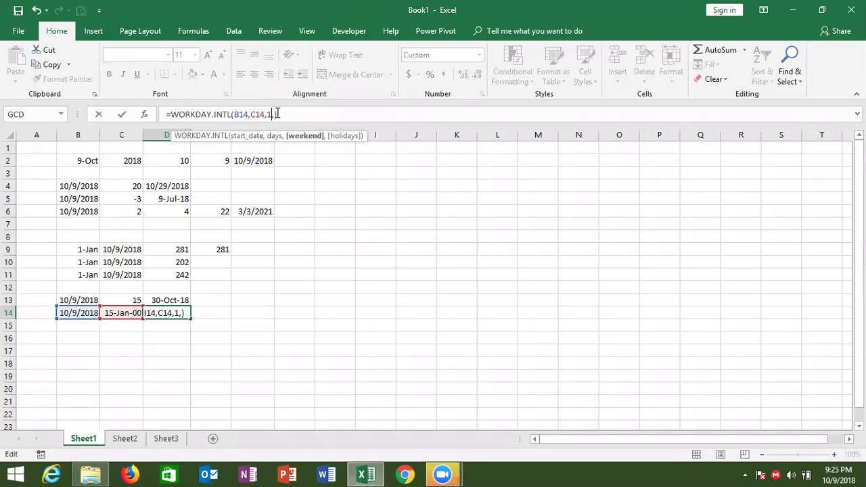
type("1")
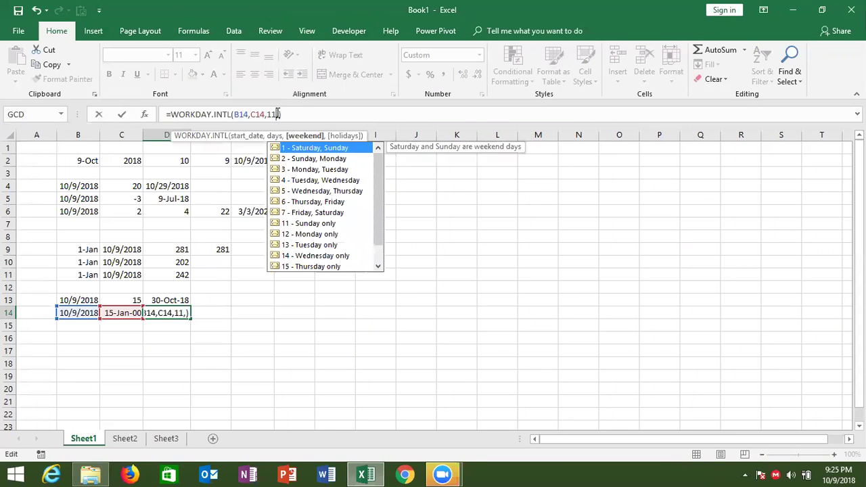
key("Down")
key("Down")
key("Down")
key("Down")
key("Down")
key("Down")
key("Down")
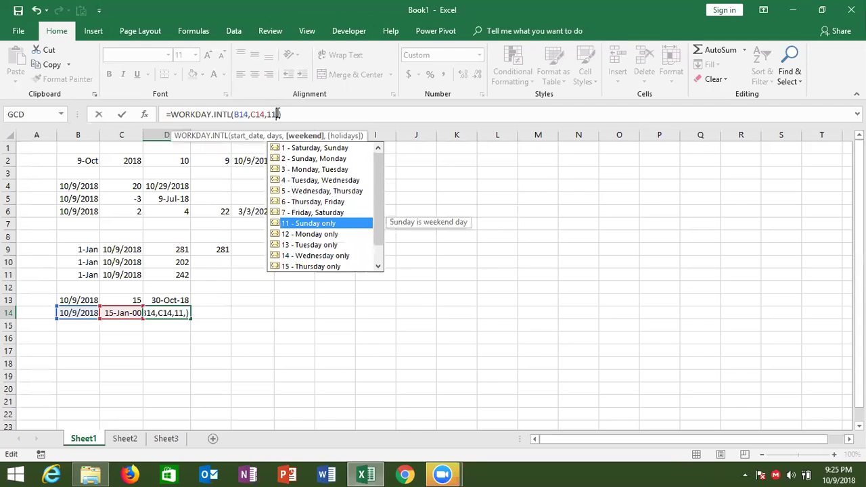
key("Escape")
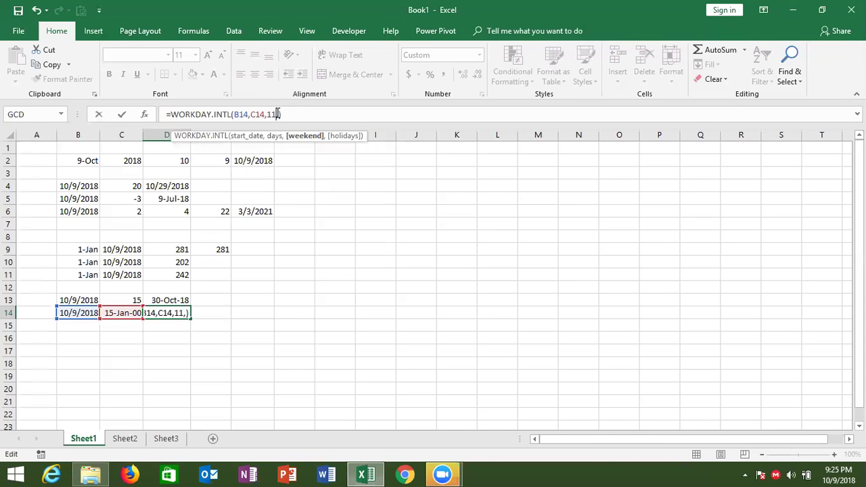
key("Return")
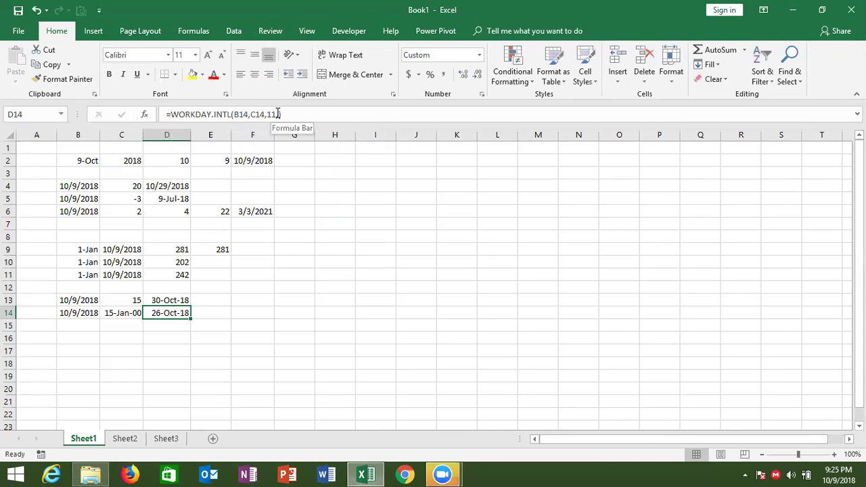
key("Left")
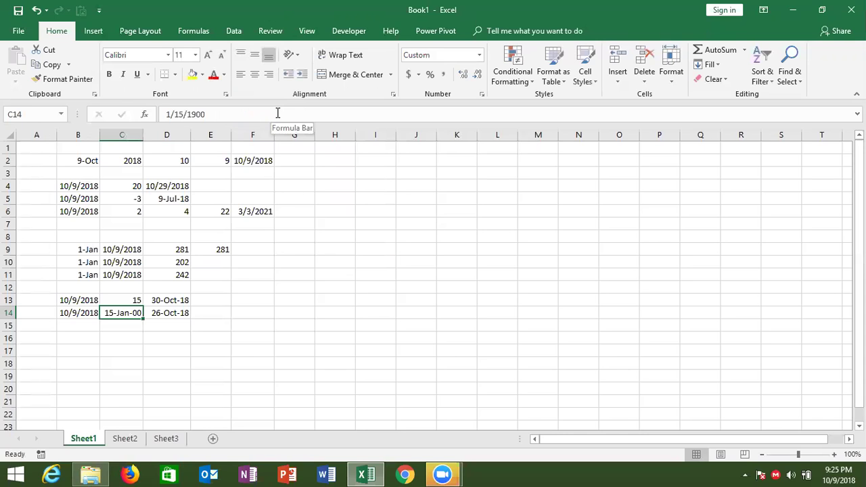
Step: Apply General format to C14 so it shows 15 instead of 15-Jan-00
key("ctrl+shift+asciitilde")
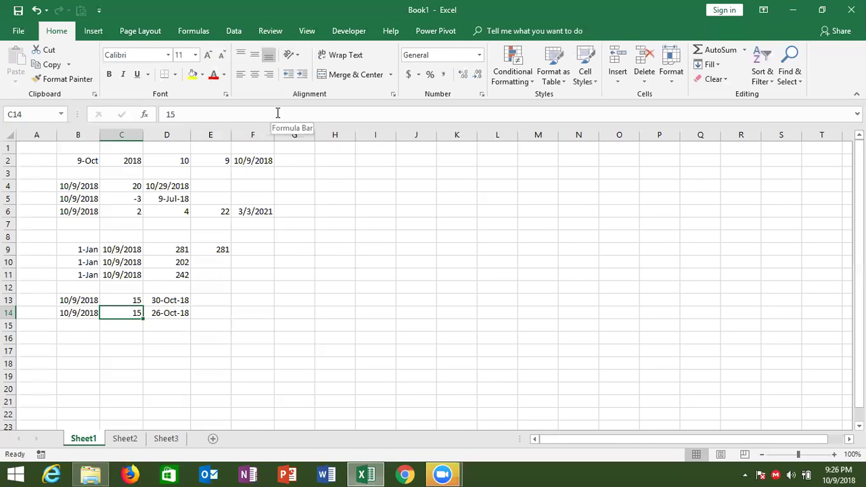
key("Return")
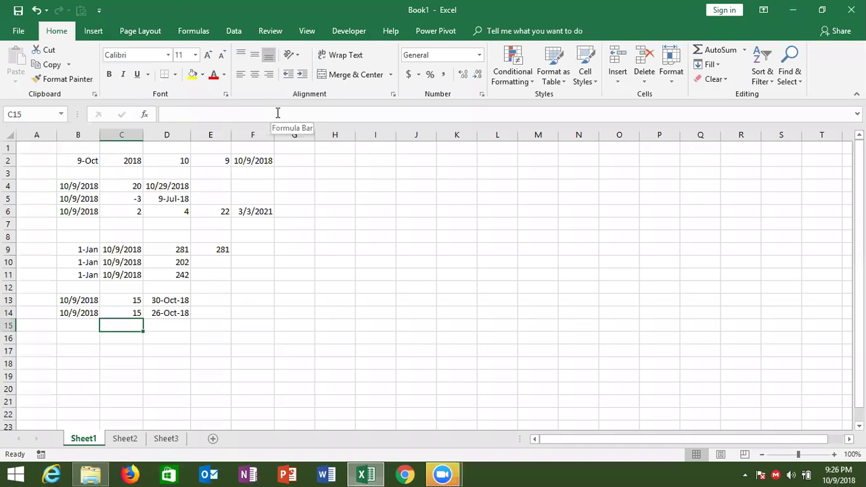
key("Left")
key("Right")
Step: Start entering 11 in C15, discard it, and go to the WORKDAY.INTL formula in D14
type("11")
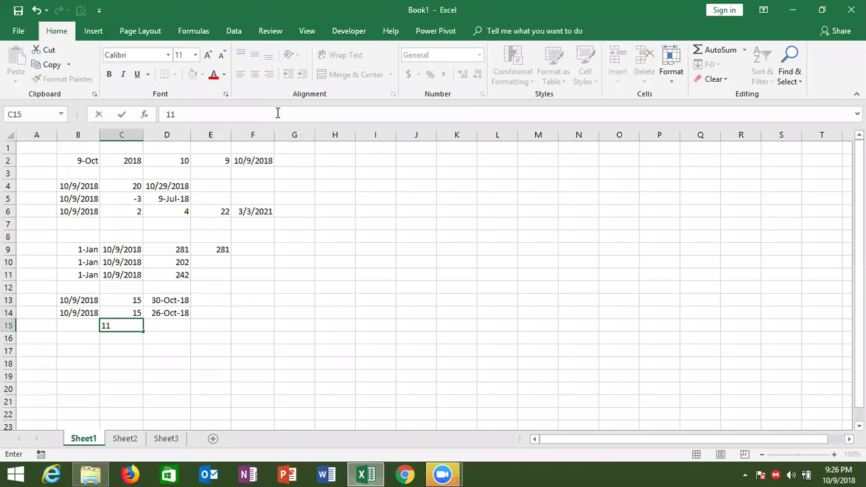
key("Escape")
key("Up")
key("Up")
key("Right")
key("Down")
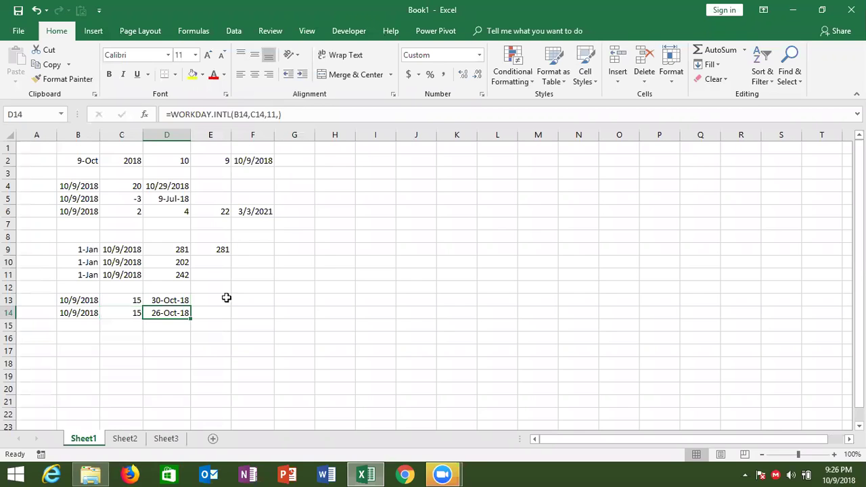
Step: Edit D14's WORKDAY.INTL formula, retyping weekend code 11
double_click(177, 313)
left_click(254, 312)
key("BackSpace")
key("BackSpace")
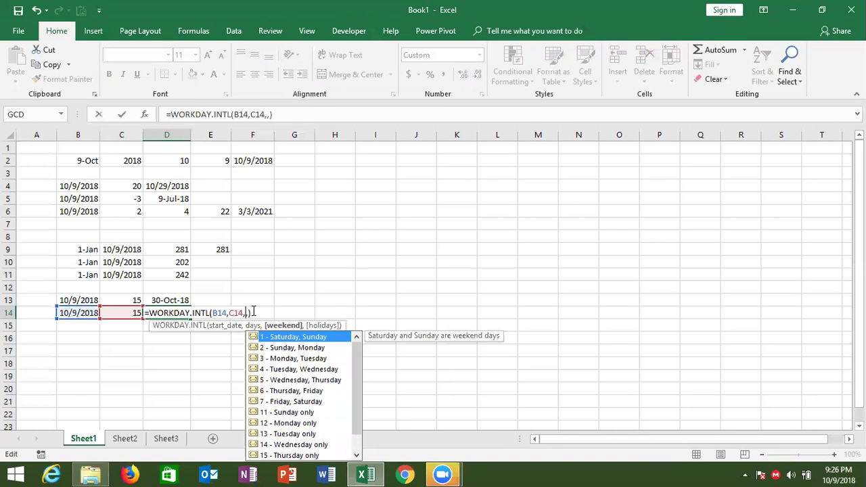
type("11")
key("Escape")
left_click(258, 313)
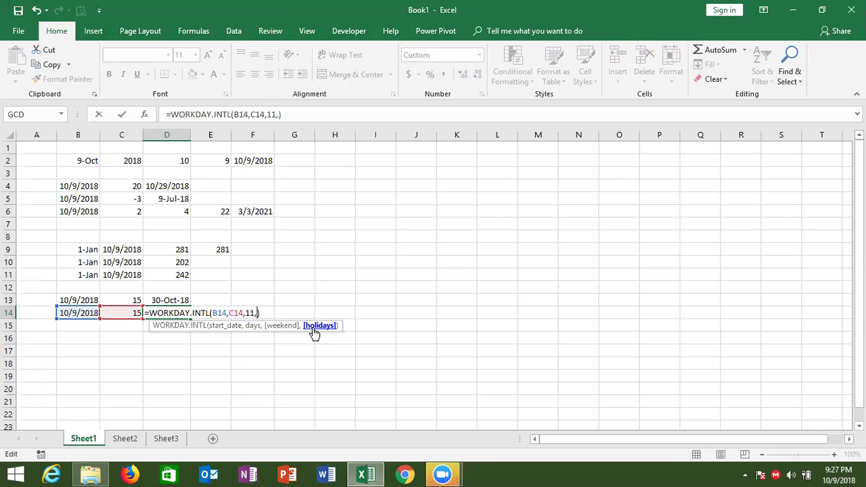
Step: Add I2:I20 as the holidays argument, giving =WORKDAY.INTL(B14,C14,11,I2:I20)
key("BackSpace")
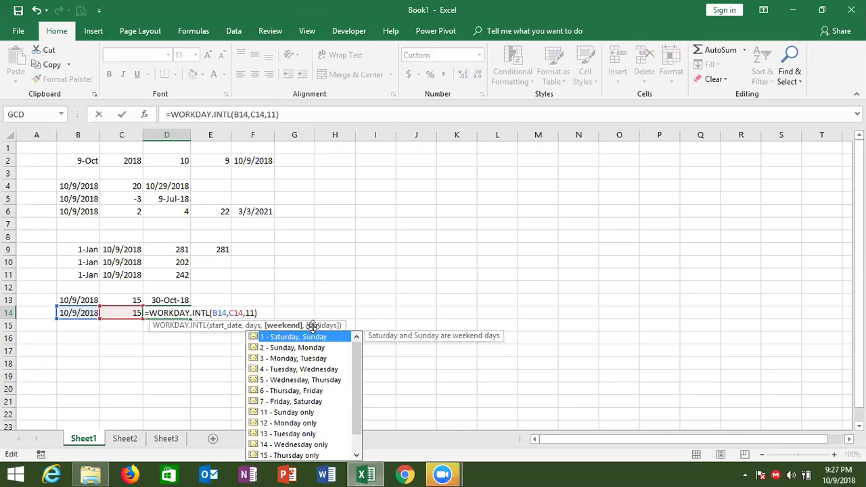
type("1")
key("BackSpace")
type(",")
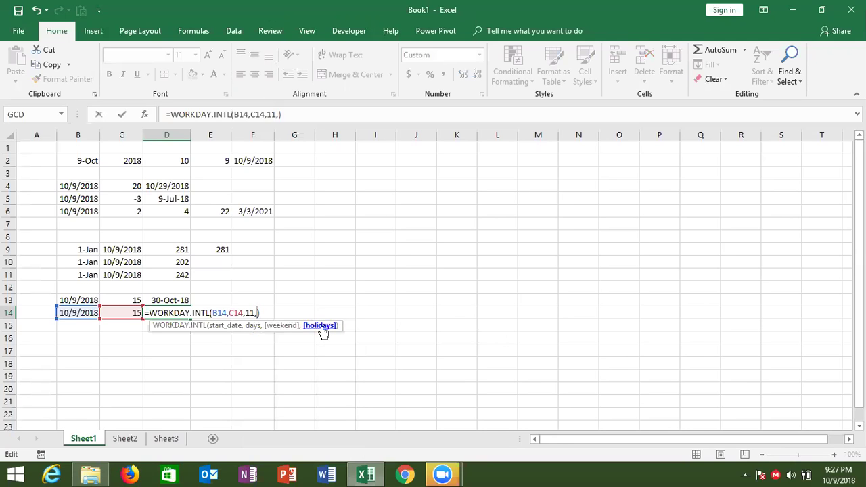
left_click_drag(370, 161, 370, 396)
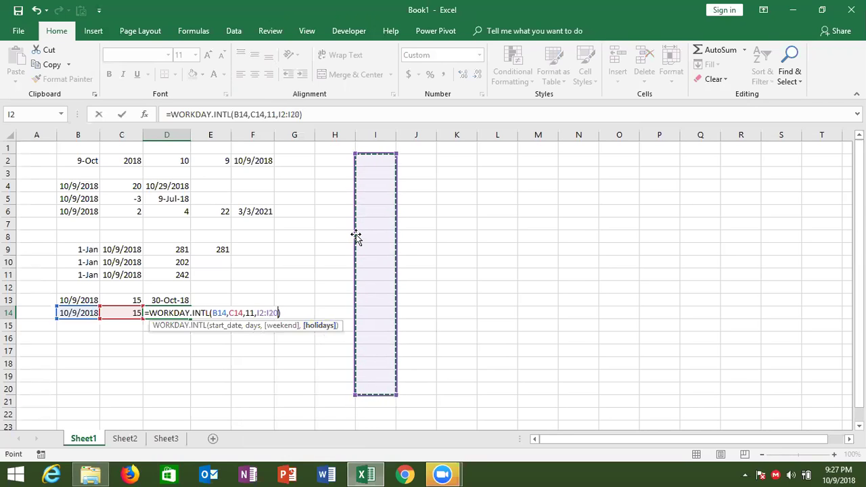
key("Return")
key("Up")
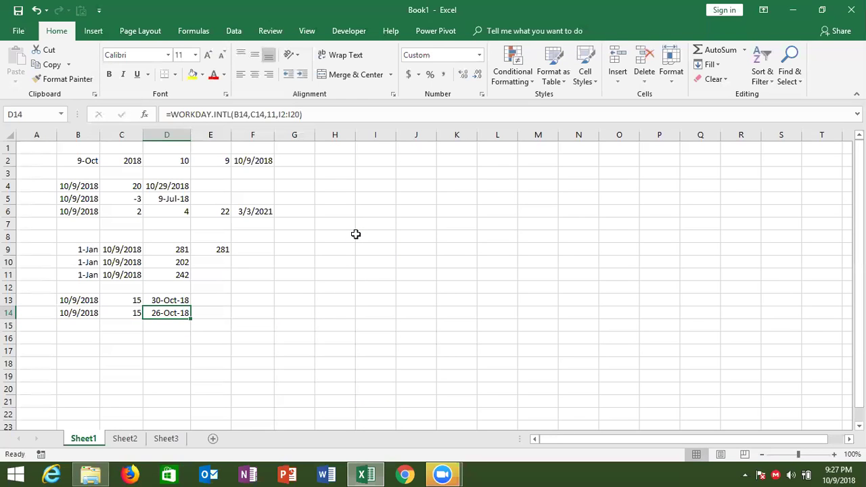
key("Up")
key("Up")
key("Up")
key("Up")
key("Up")
key("Up")
key("Up")
key("Down")
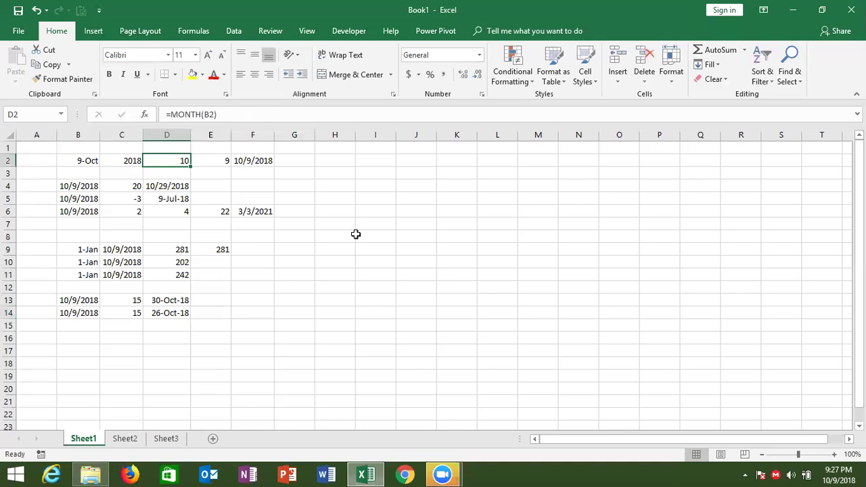
key("Left")
key("Left")
key("Right")
key("Right")
key("Right")
key("Right")
key("Left")
key("Left")
key("Left")
key("Down")
key("Down")
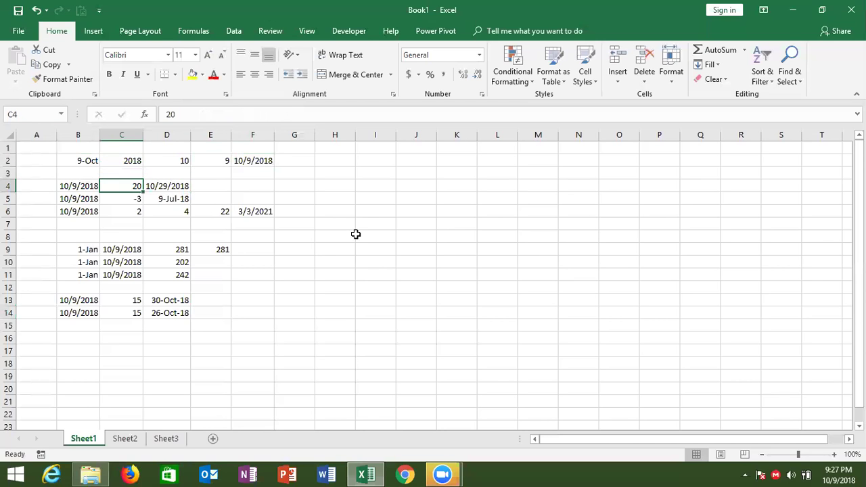
key("Down")
key("Down")
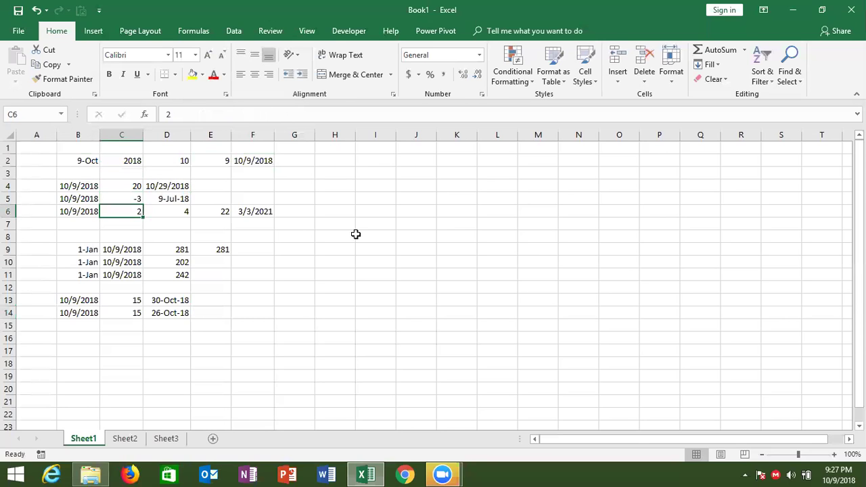
key("Down")
key("Down")
key("Down")
key("Left")
key("Down")
key("Right")
key("Down")
key("Left")
key("Down")
key("Down")
key("Right")
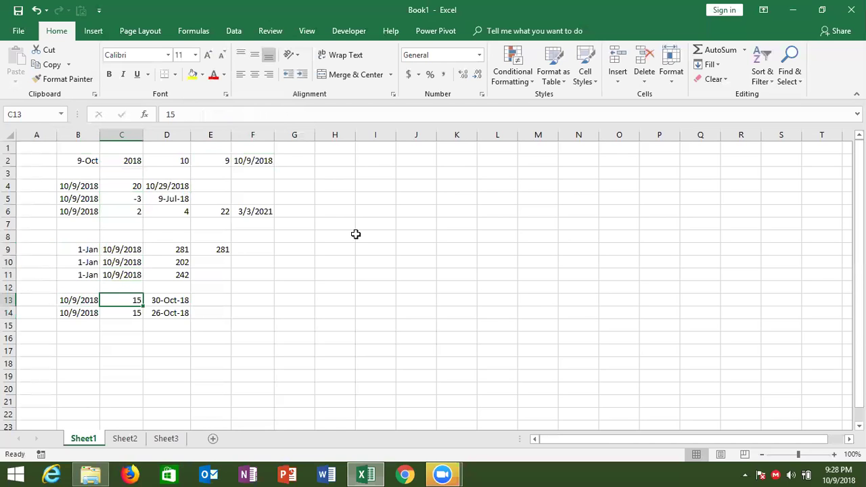
key("Right")
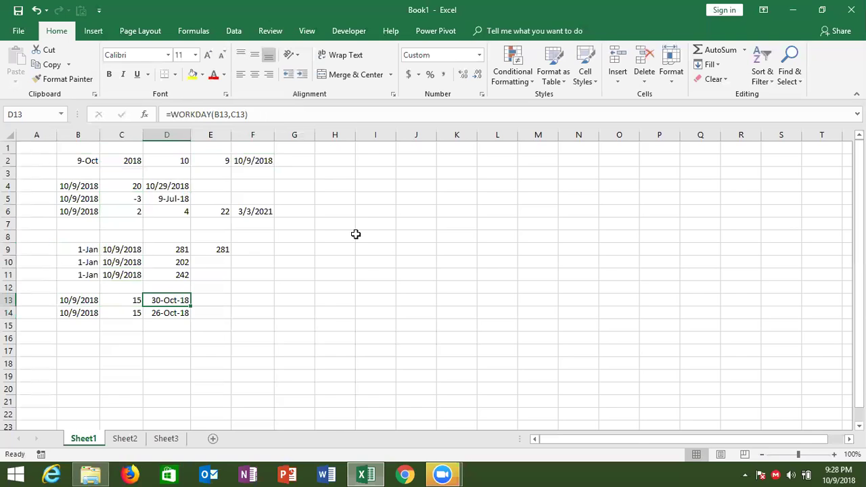